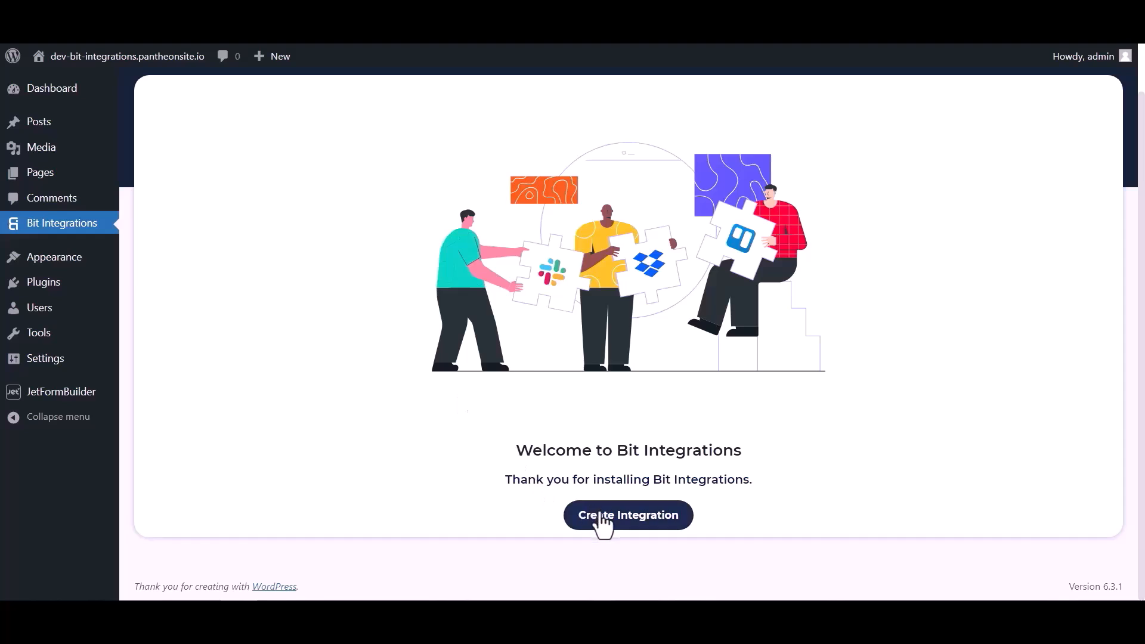
- Create a JetForm Builder-triggered integration, copy its webhook URL and start fetching test data
left_click(429, 149)
type("je")
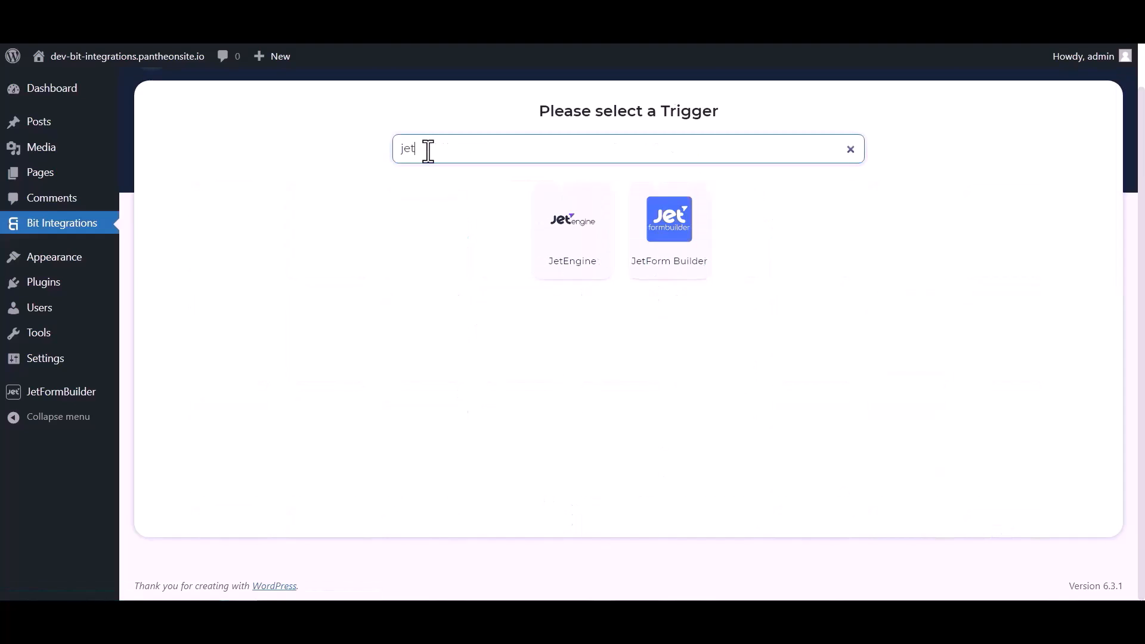
type("t")
left_click(669, 246)
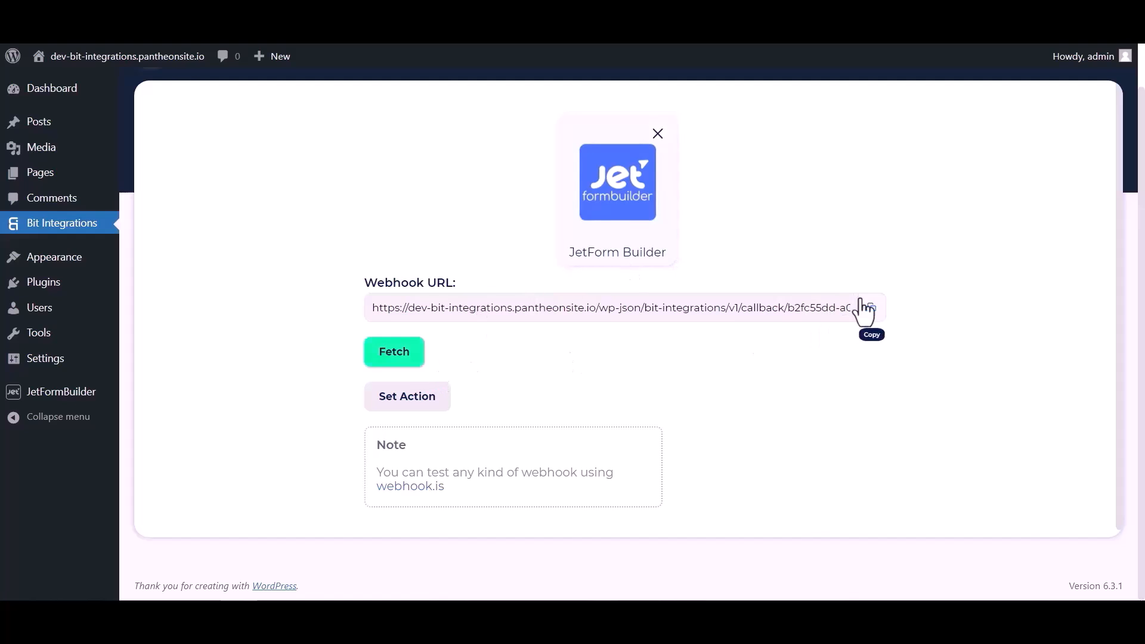
left_click(867, 310)
left_click(401, 373)
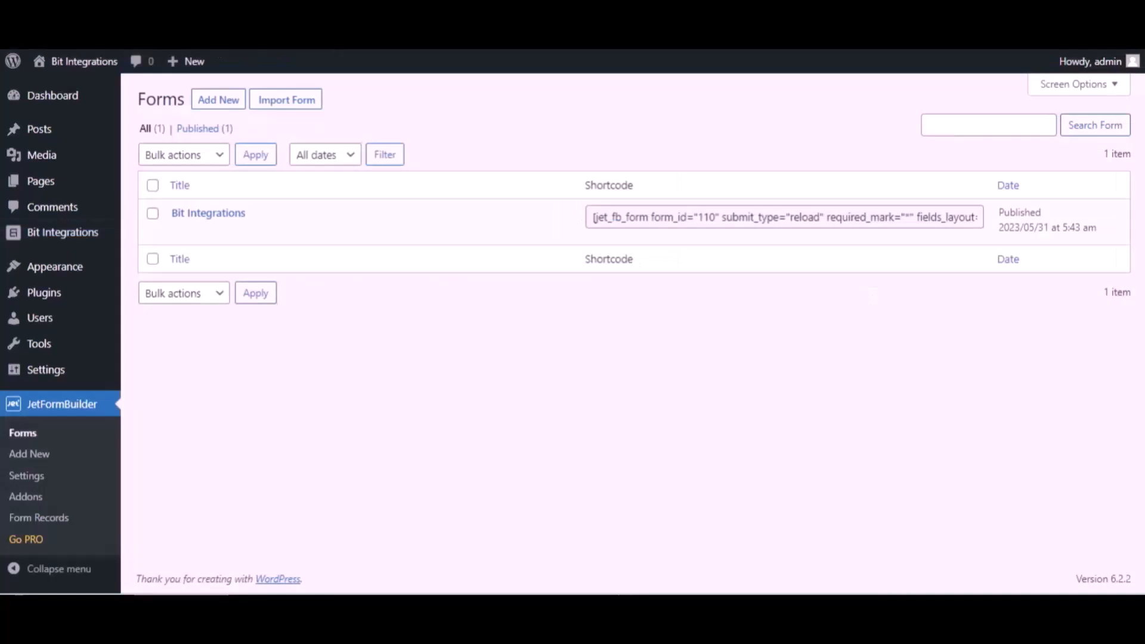
- Change the form's first post-submit action to Call Webhook
mouse_move(272, 219)
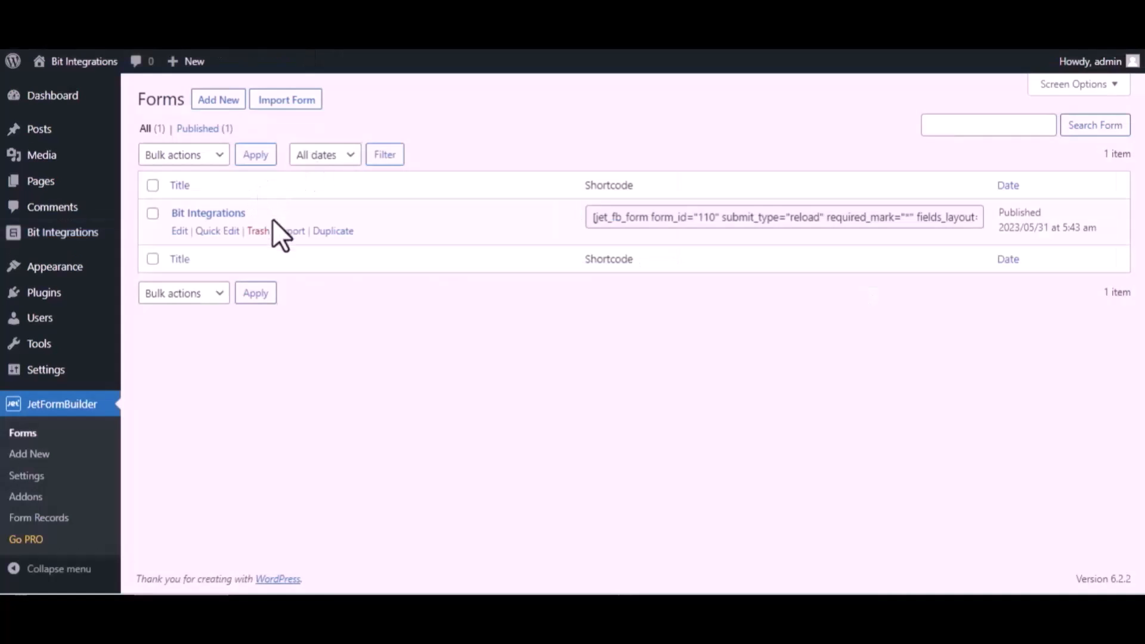
left_click(178, 232)
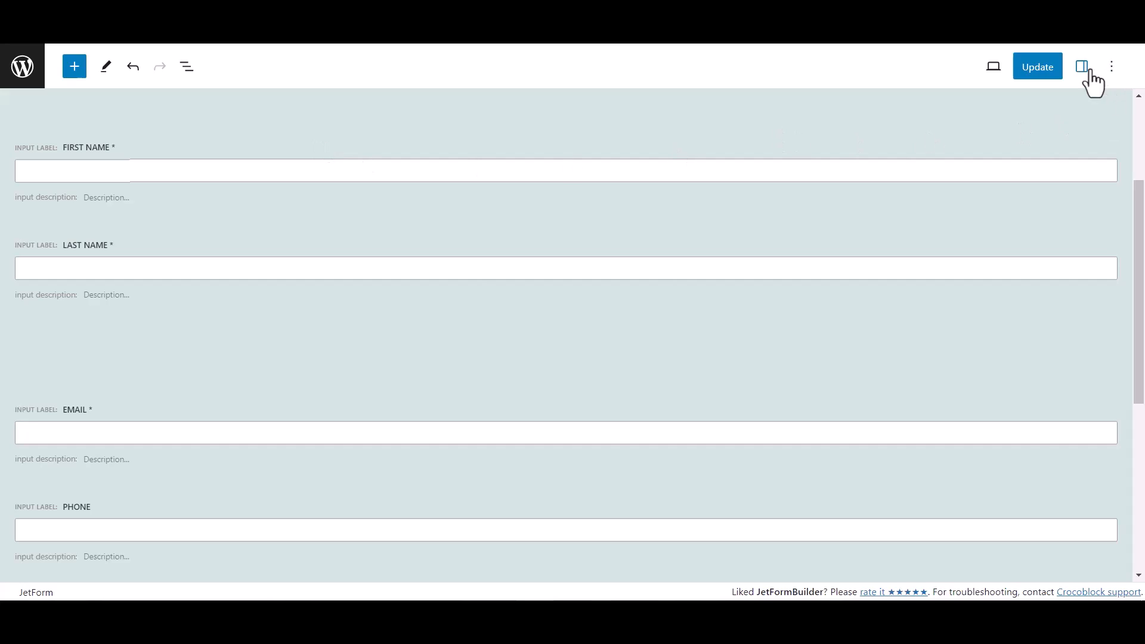
left_click(1083, 67)
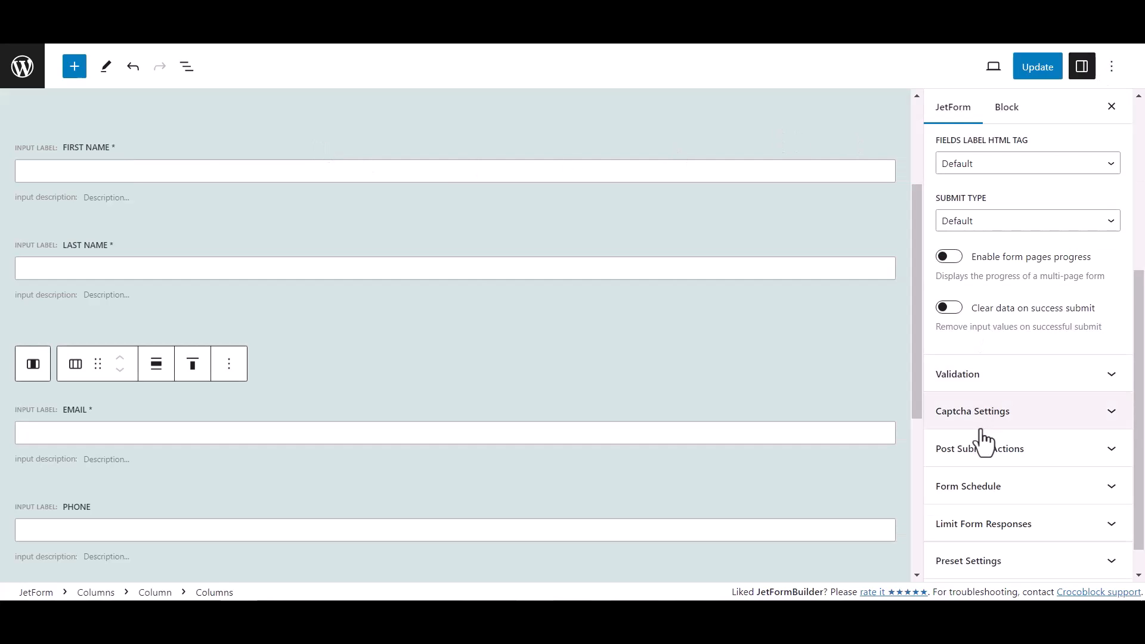
scroll(1014, 421, "down", 1)
left_click(1032, 422)
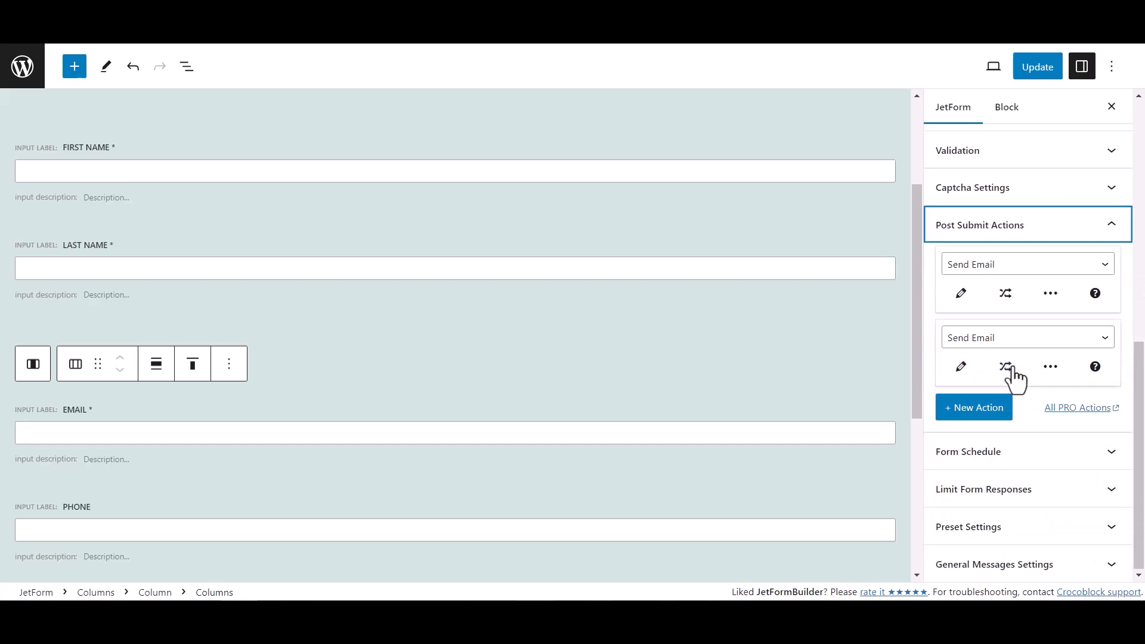
left_click(990, 268)
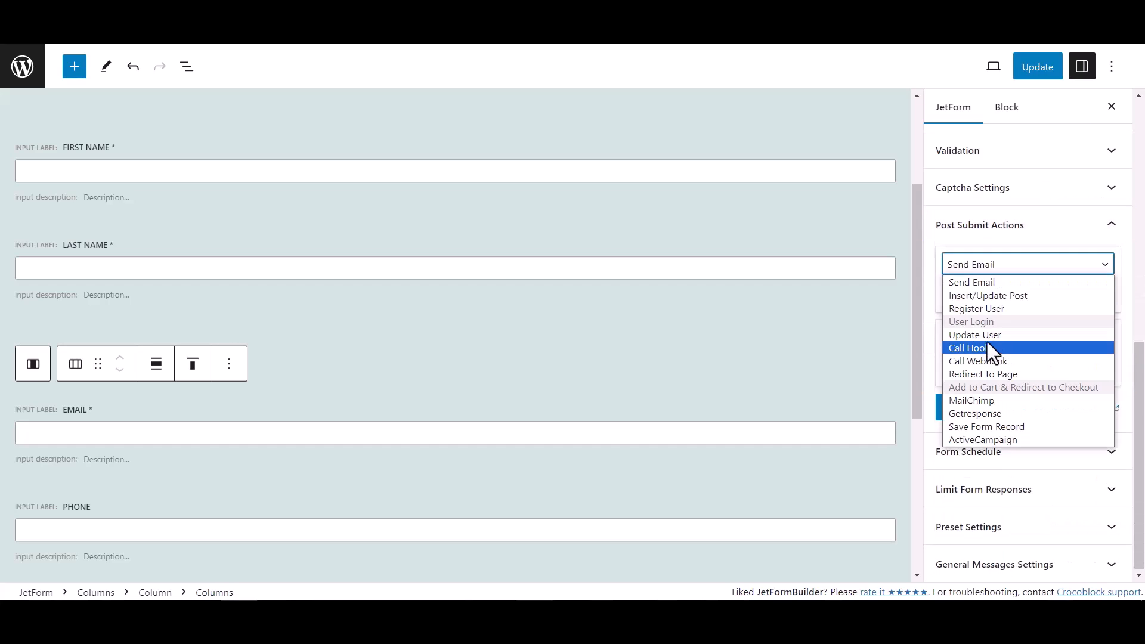
left_click(982, 361)
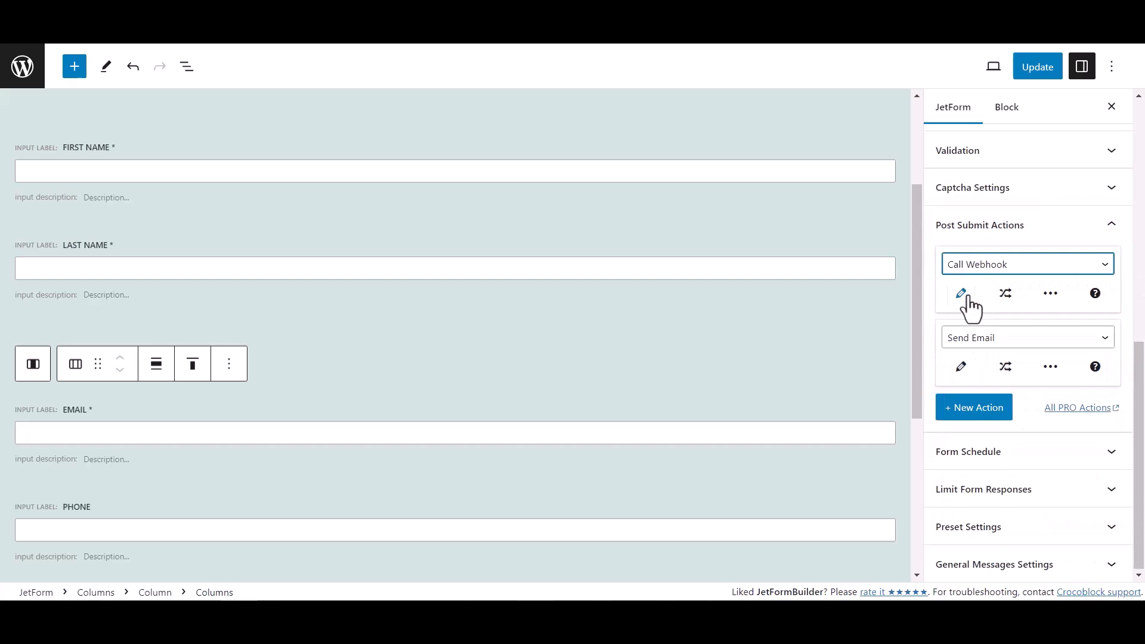
- Paste the copied webhook URL into the Call Webhook action and update the form
left_click(968, 297)
left_click(454, 315)
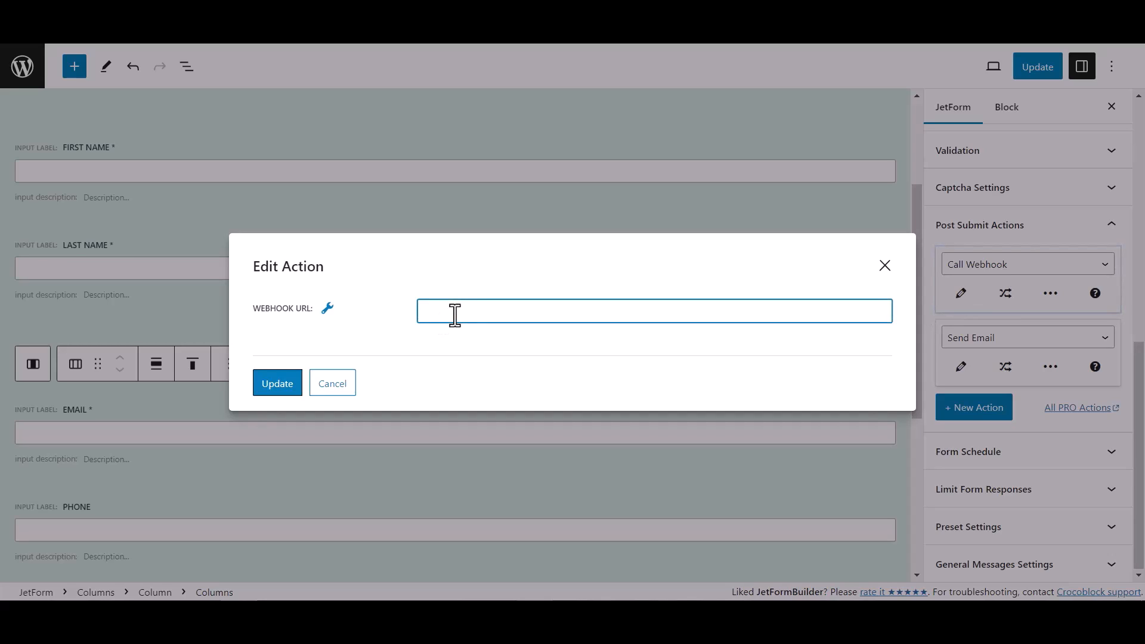
key("ctrl+v")
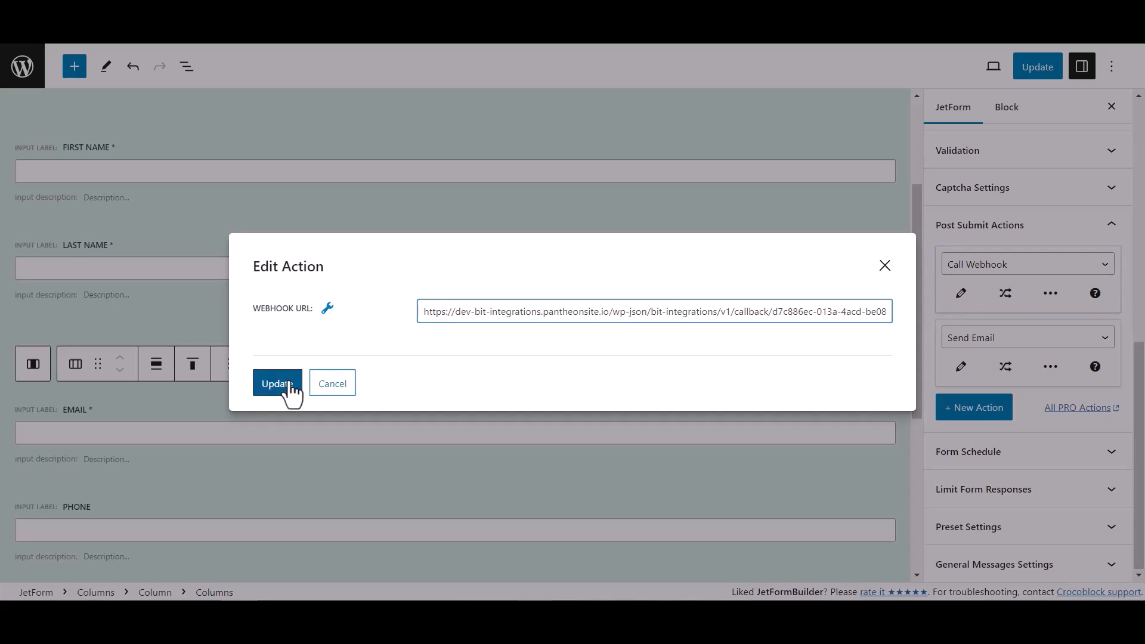
left_click(278, 383)
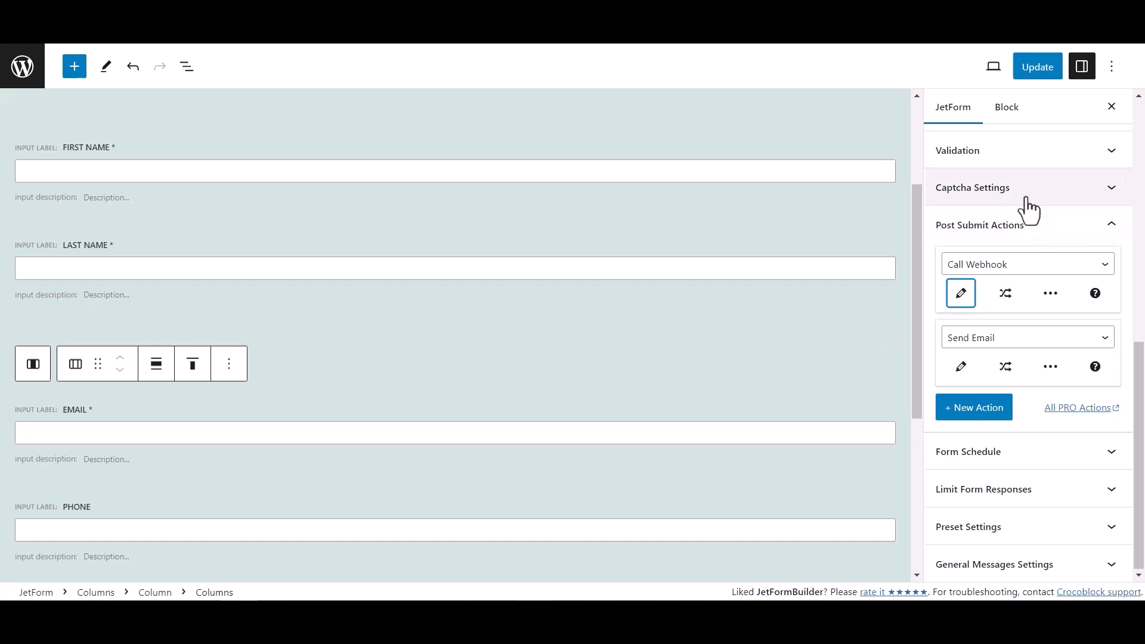
left_click(1053, 70)
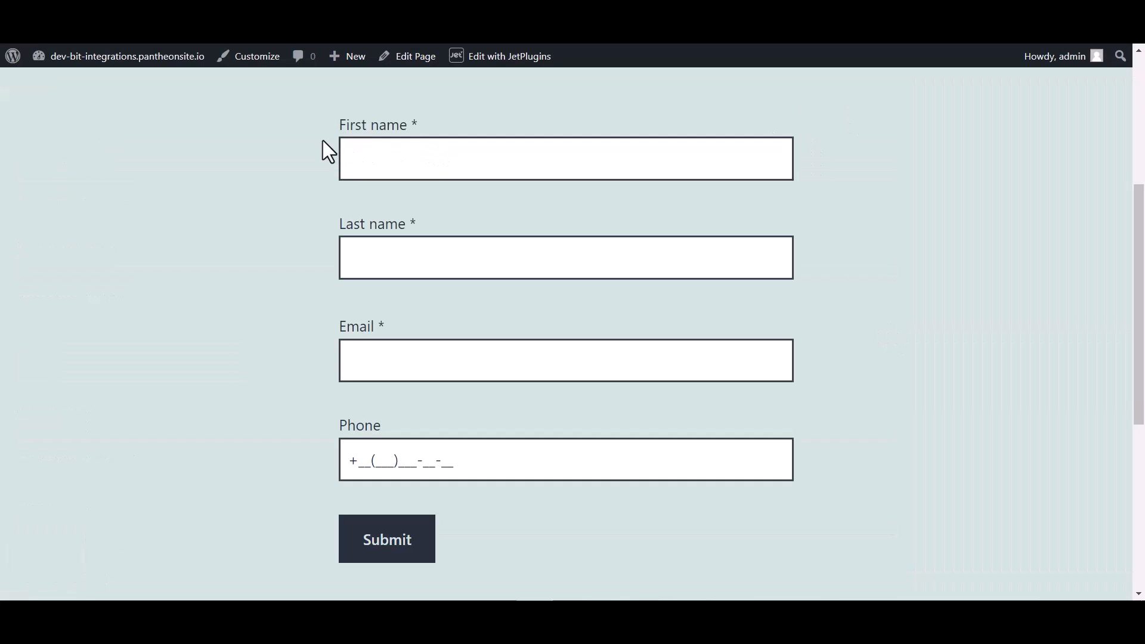
- Enter first name 'Bit' and last name 'Integrations' in the test form
left_click(397, 153)
type("Bit")
left_click(386, 258)
type("Integrations")
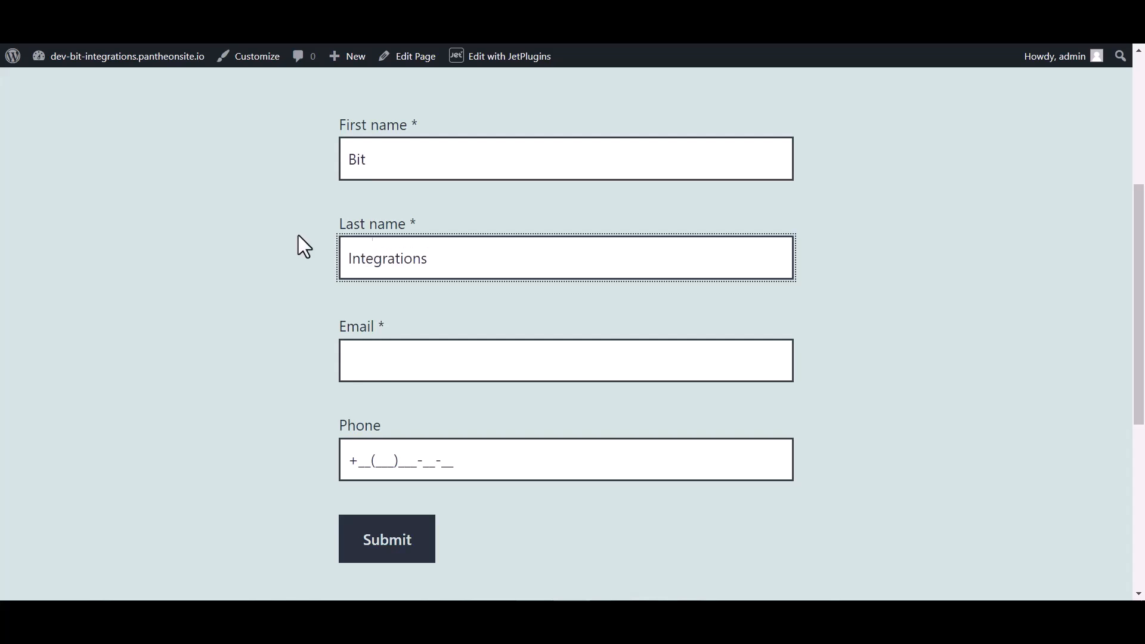
- Fill in a test e-mail address and phone number, then submit the form
left_click(376, 369)
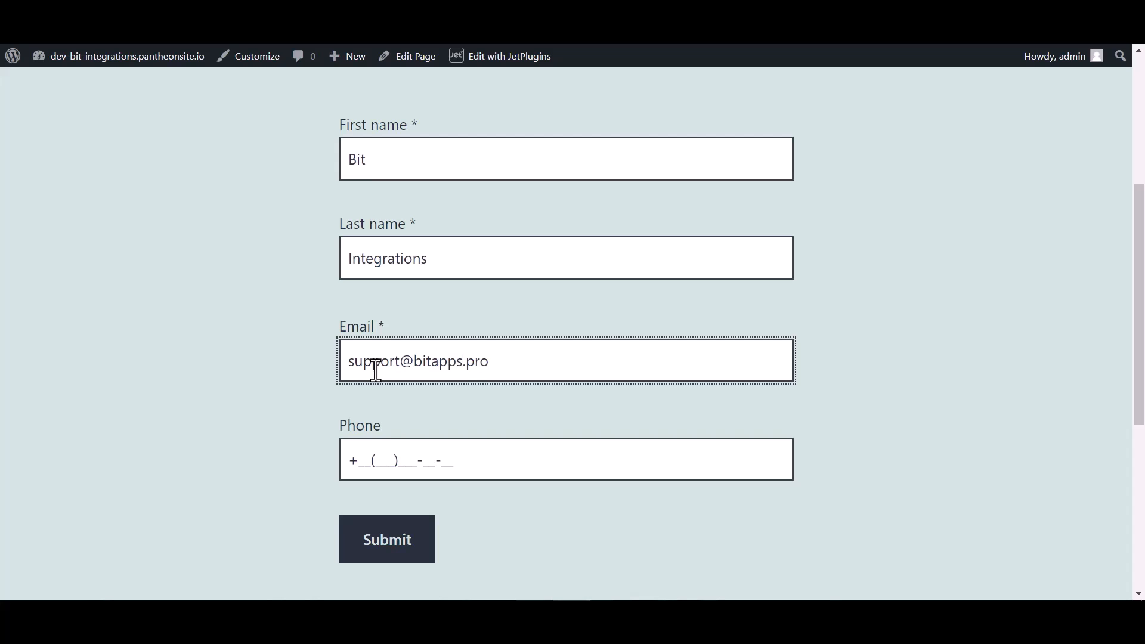
left_click(388, 453)
type("44(455)566-6_-__")
left_click(386, 551)
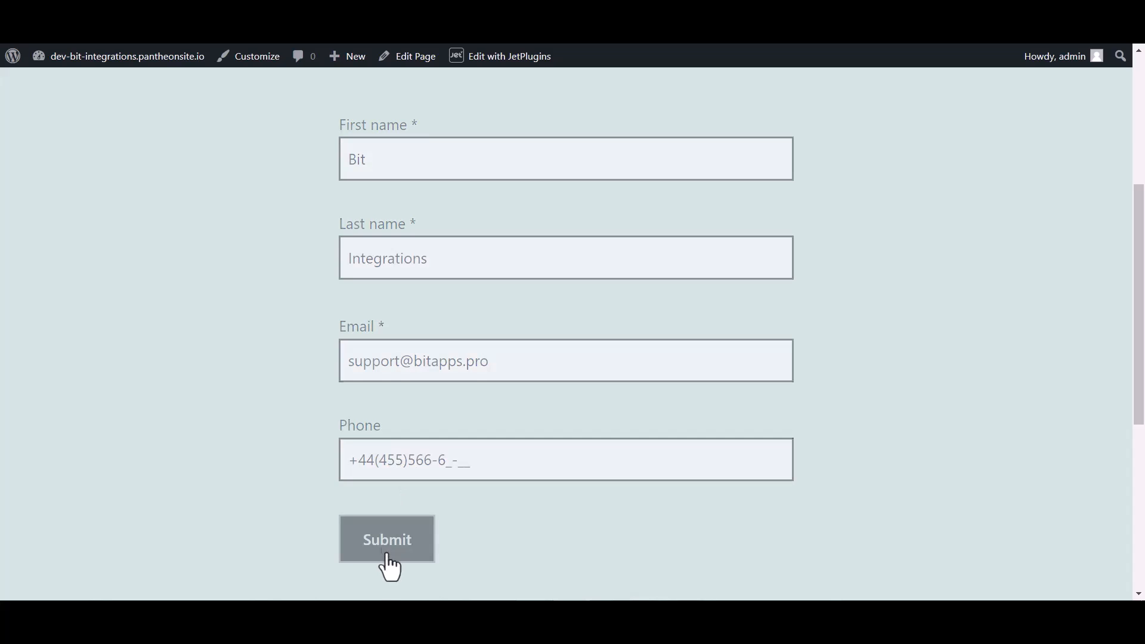
- Review the fetched submission data, then filter the action list by 'mail c'
scroll(423, 283, "down", 3)
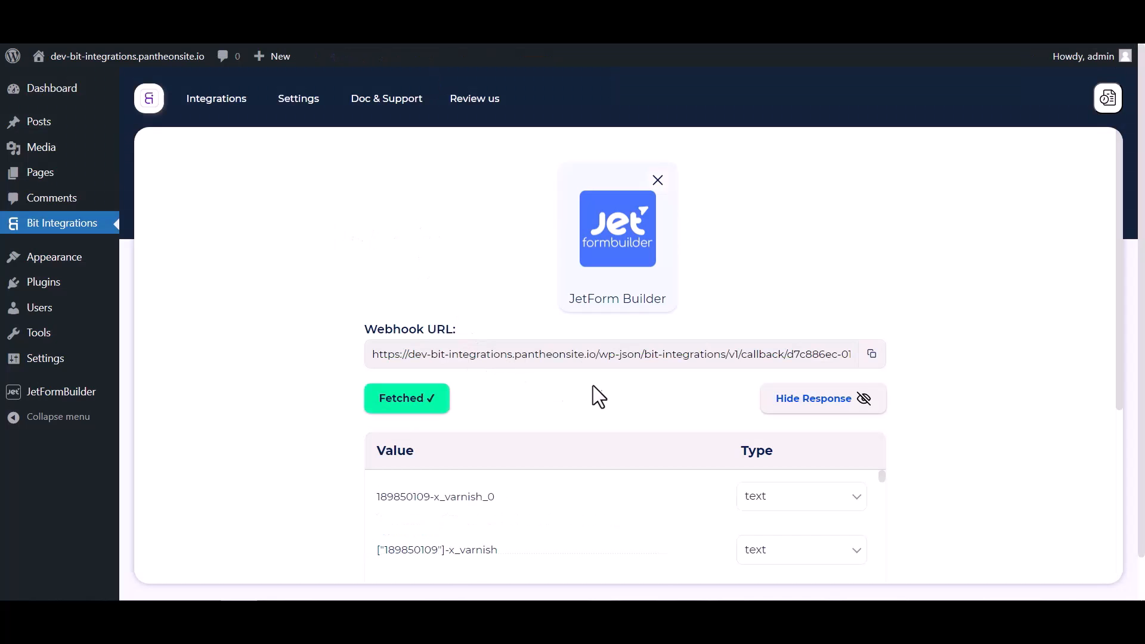
scroll(598, 381, "down", 4)
scroll(625, 387, "down", 3)
scroll(696, 376, "down", 10)
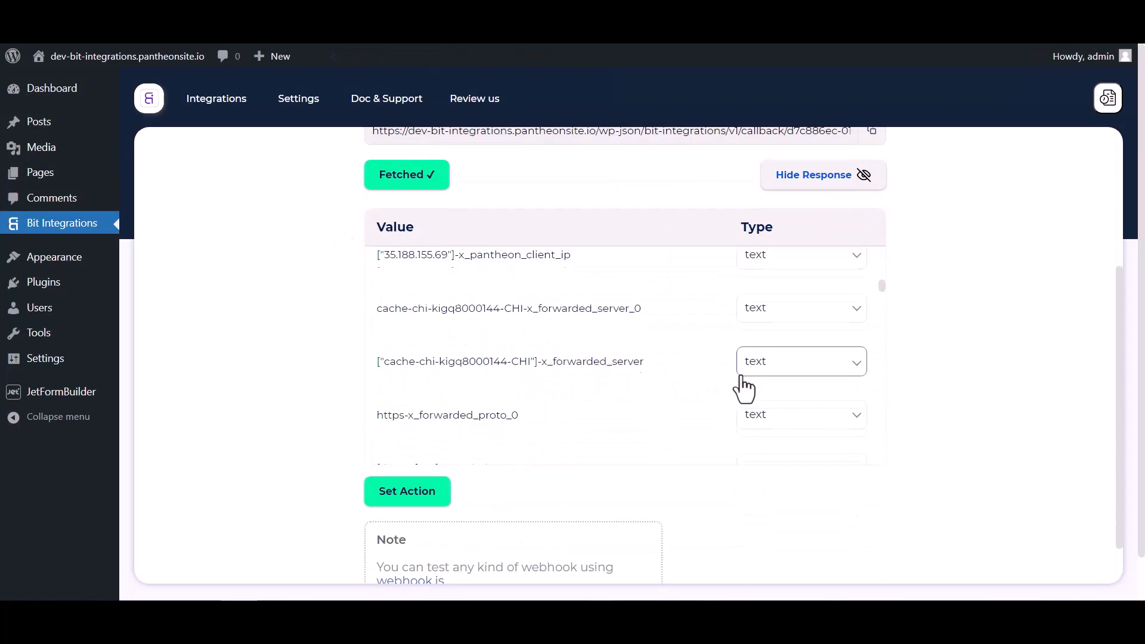
scroll(717, 368, "down", 10)
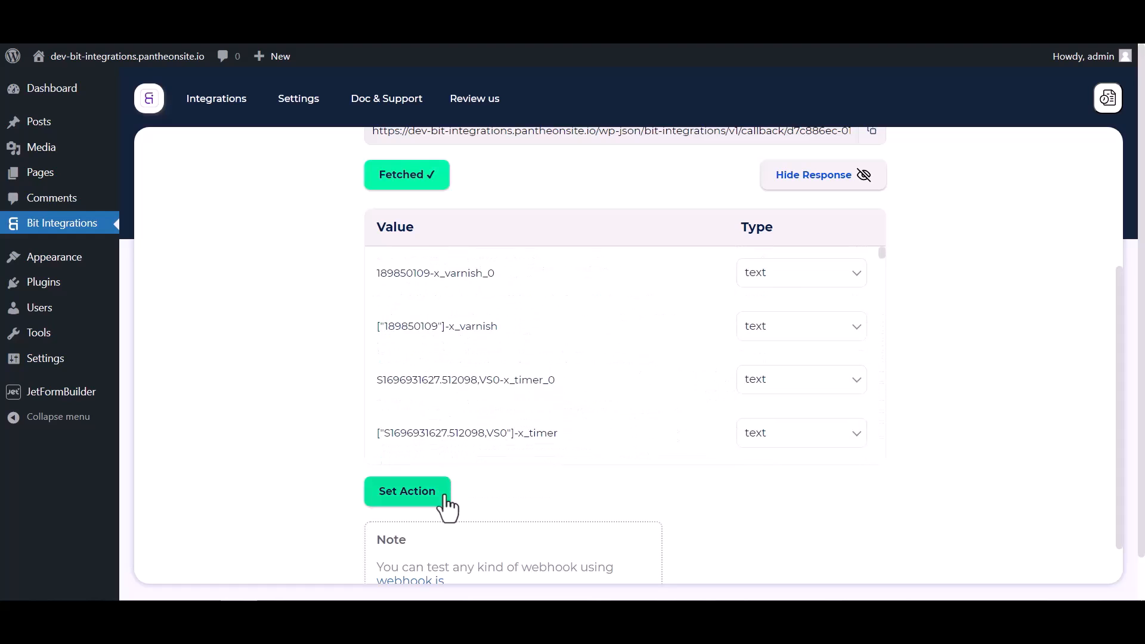
left_click(408, 491)
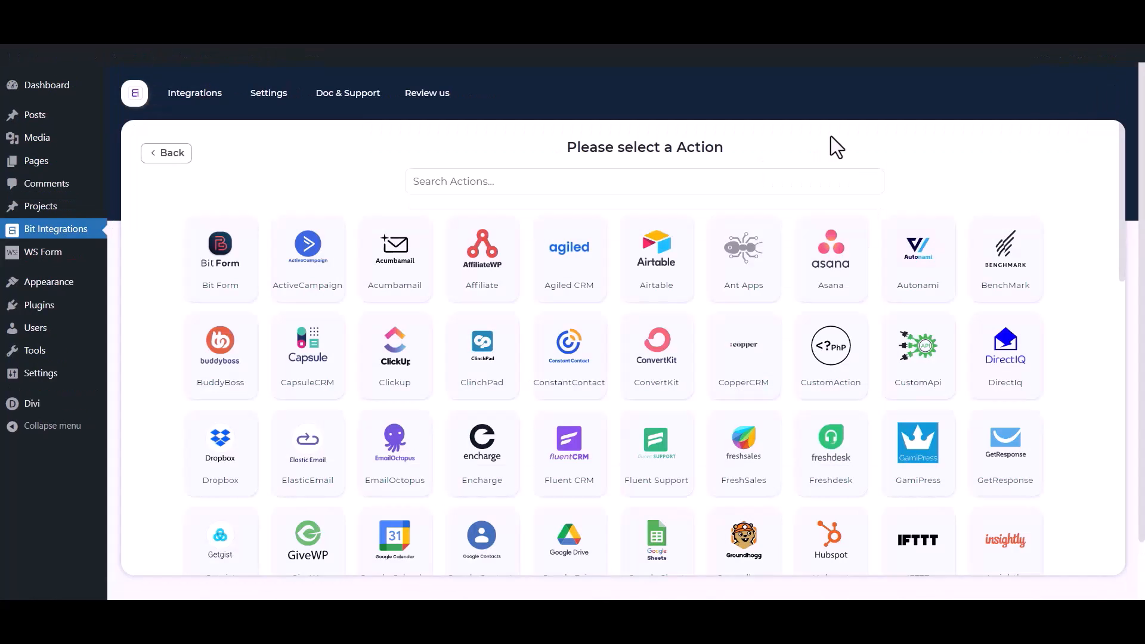
left_click(711, 185)
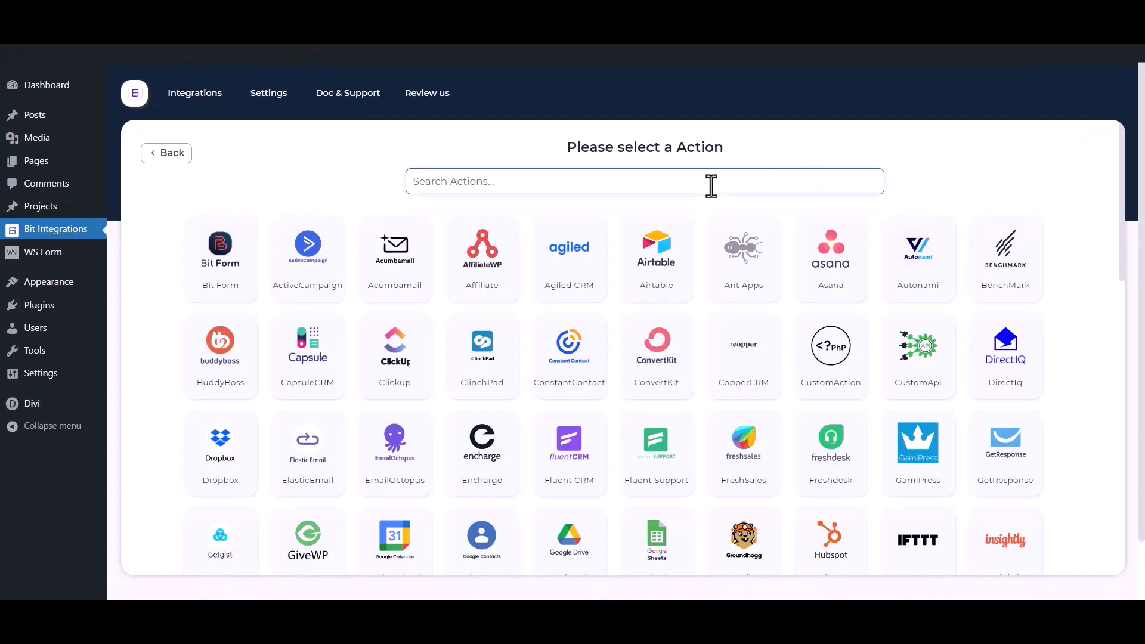
type("mail chimp")
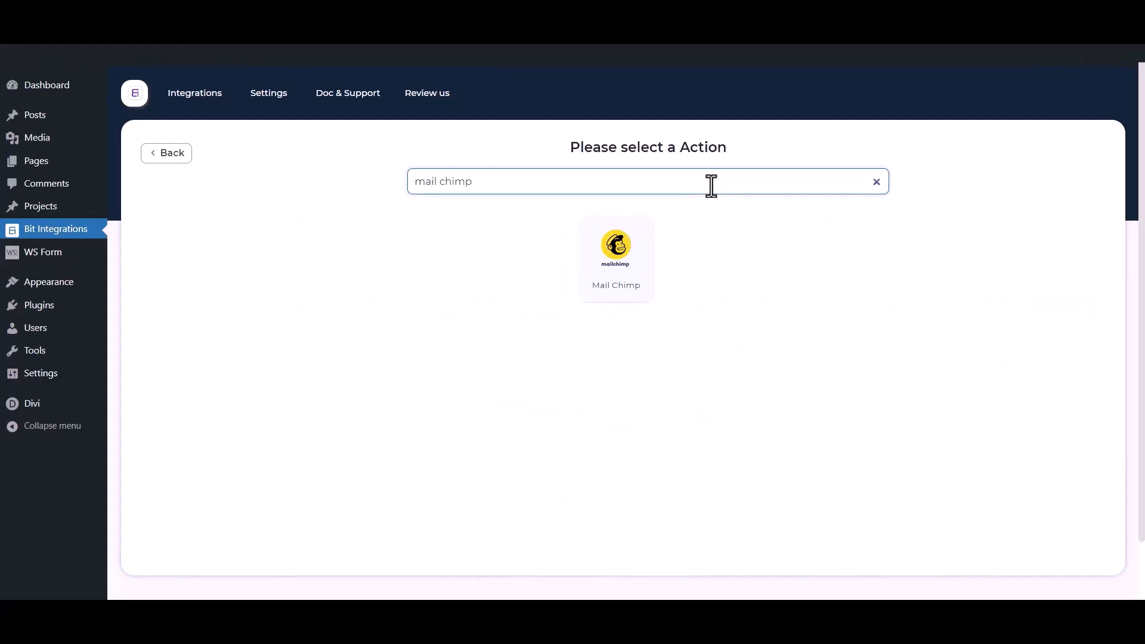
- Select Mail Chimp as the action and highlight its Integration Name, Client id and Client secret fields
left_click(648, 271)
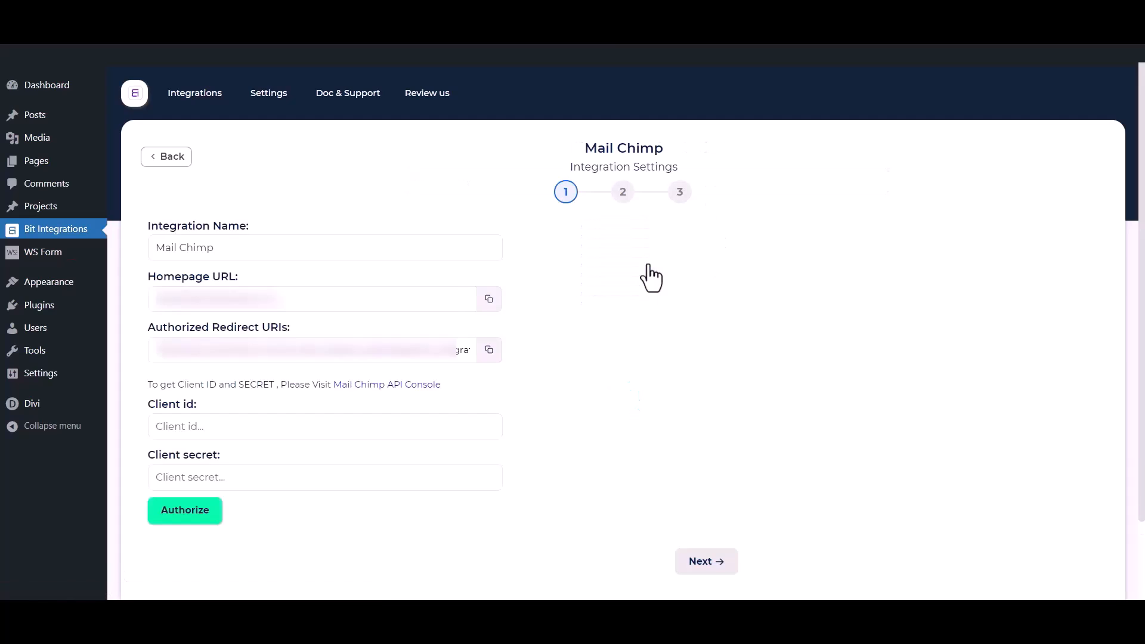
left_click(235, 248)
left_click_drag(235, 248, 131, 249)
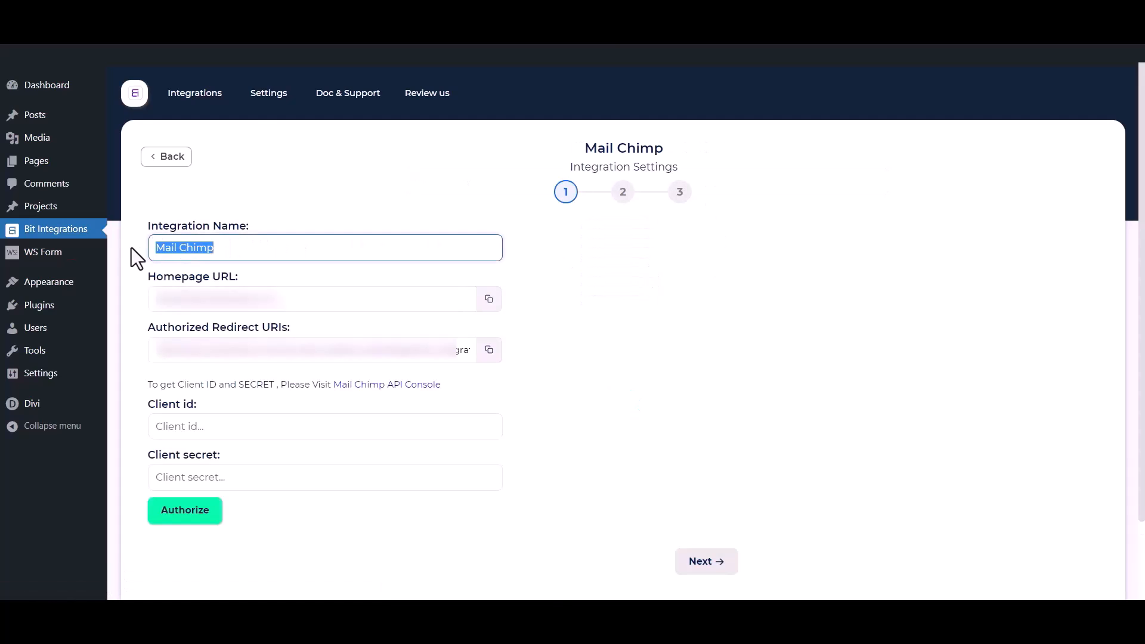
left_click_drag(137, 401, 188, 404)
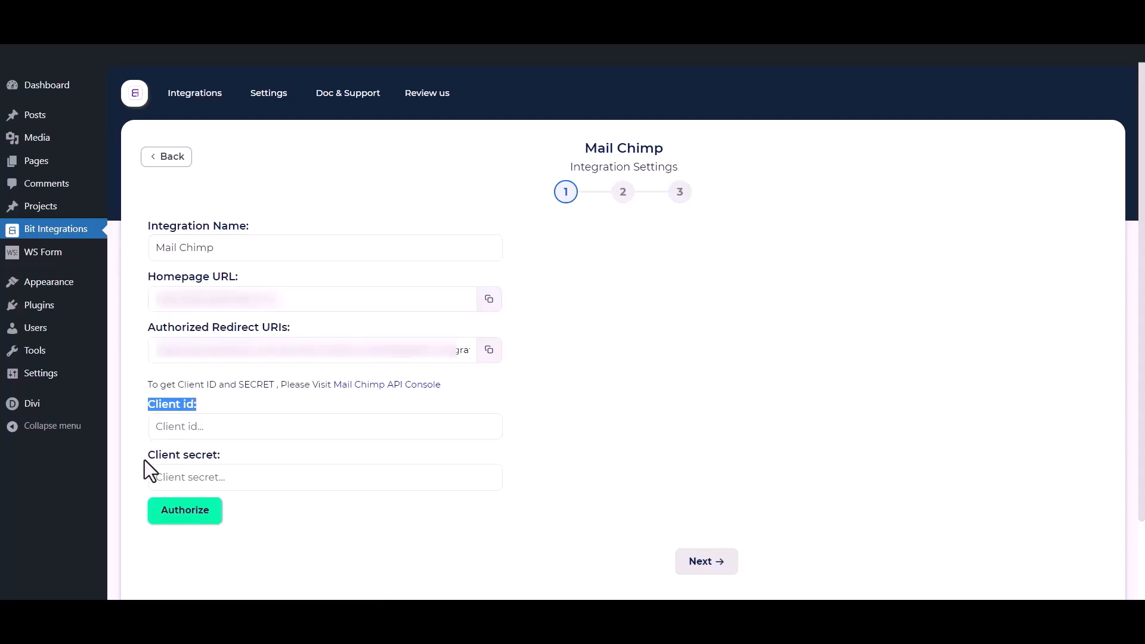
left_click_drag(145, 460, 215, 459)
left_click(242, 396)
- Register a new Mailchimp app named 'Bit Integrations' with description 'test' and company 'Bit App'
left_click(397, 386)
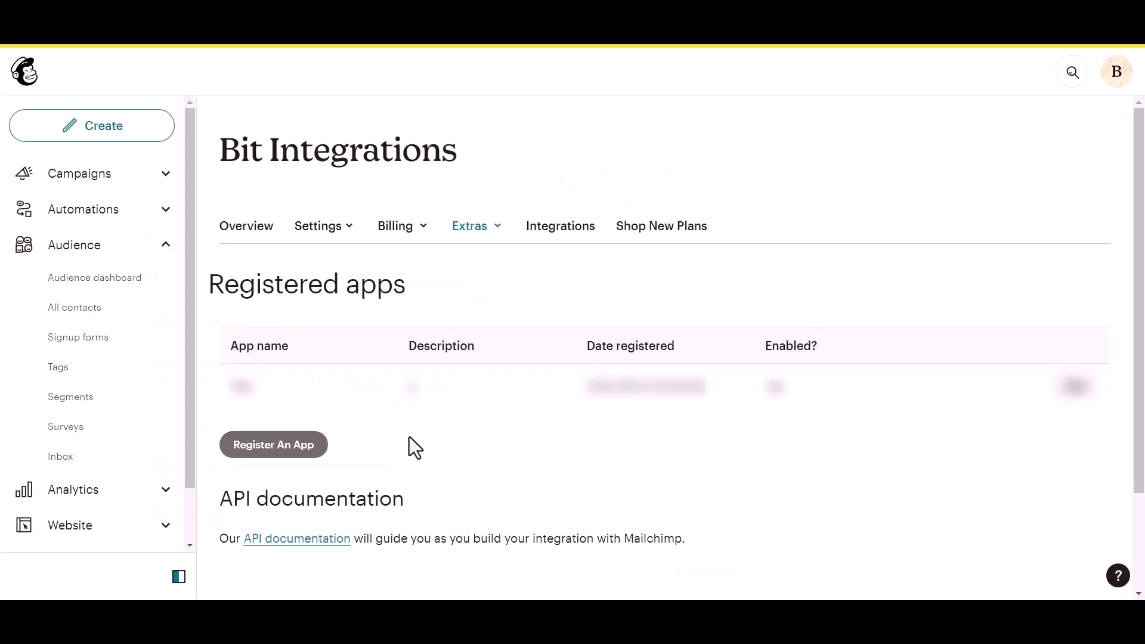
left_click(252, 452)
left_click(281, 231)
type("Bit Integrations")
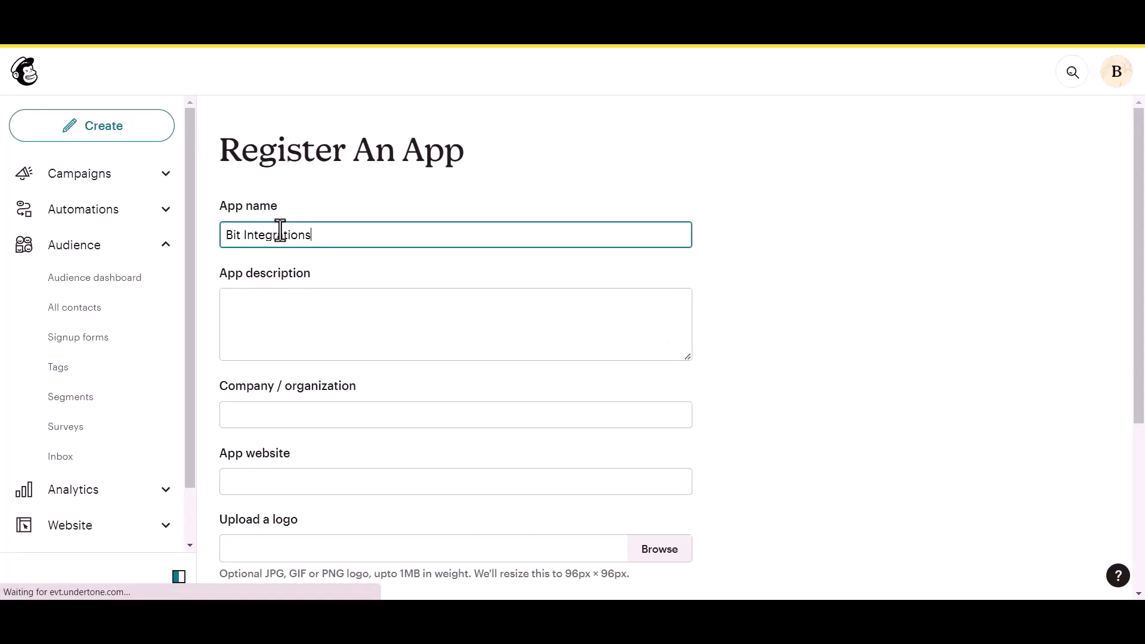
left_click(271, 306)
type("test")
left_click(271, 424)
type("Bit Apps")
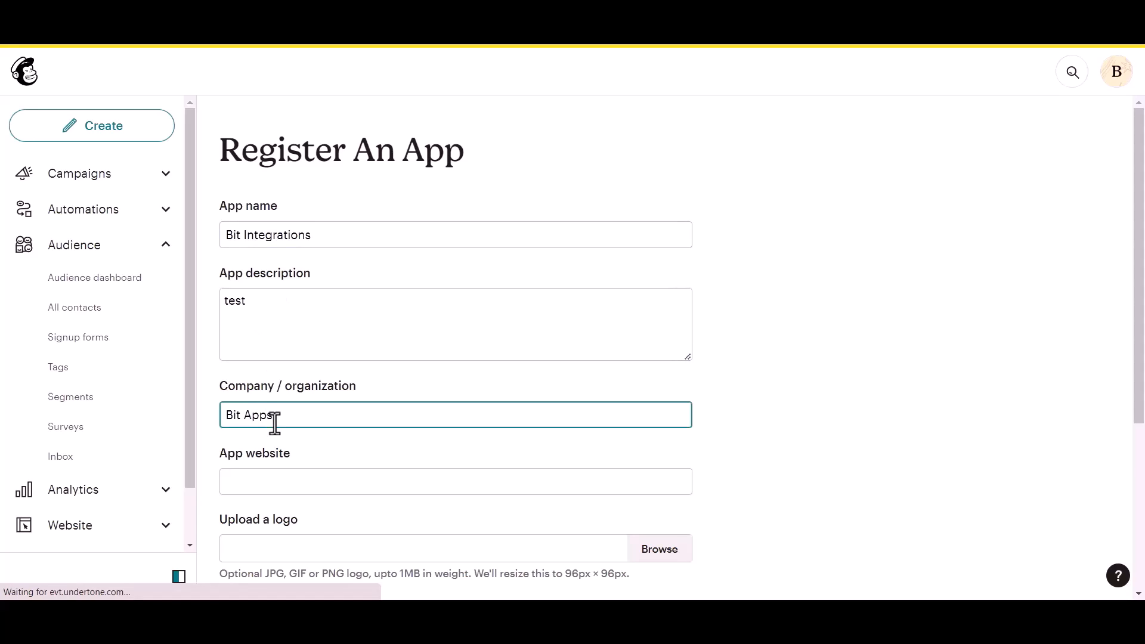
- Set the app's website to the site's homepage URL
scroll(274, 423, "down", 1)
left_click(294, 409)
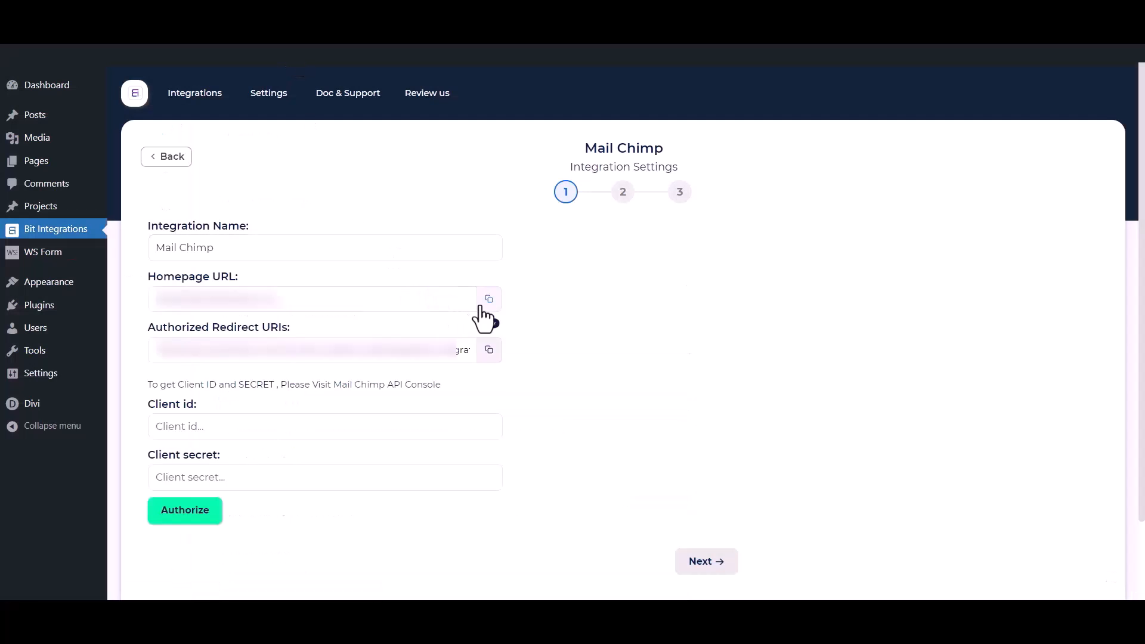
left_click(486, 303)
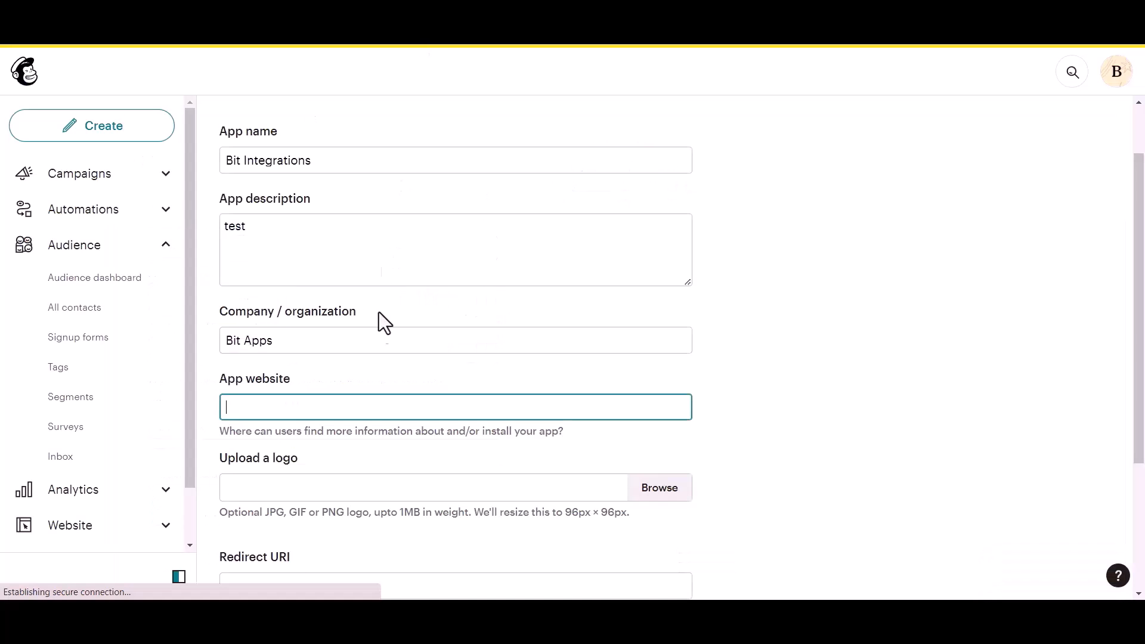
key("ctrl+v")
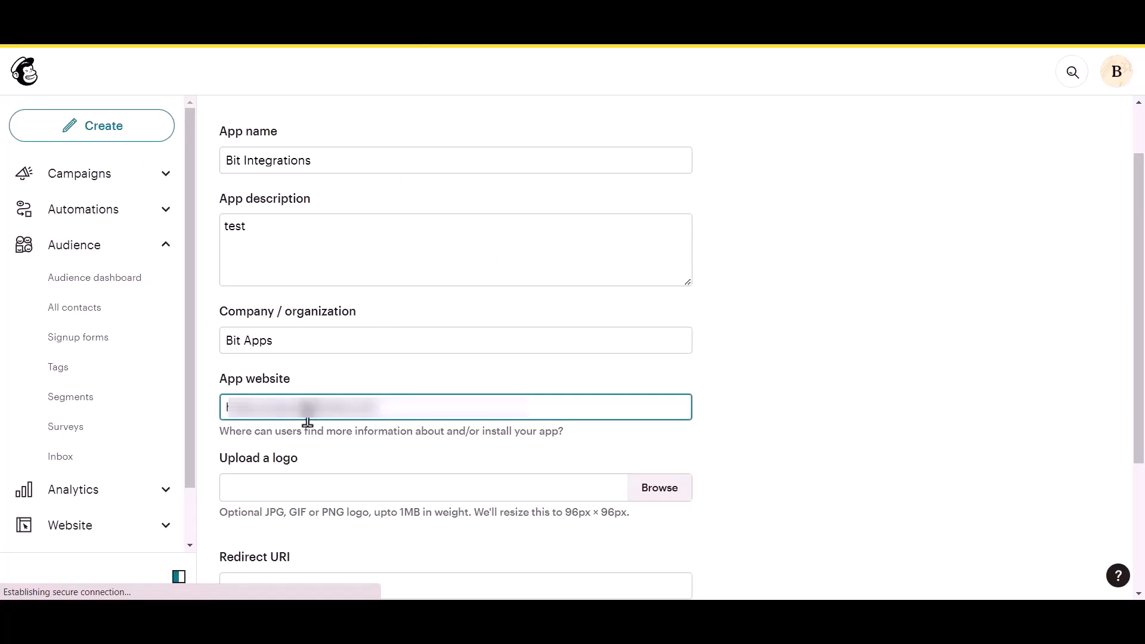
- Paste the Bit Integrations authorized redirect URI as the Redirect URI and create the app
scroll(307, 411, "down", 3)
left_click(289, 436)
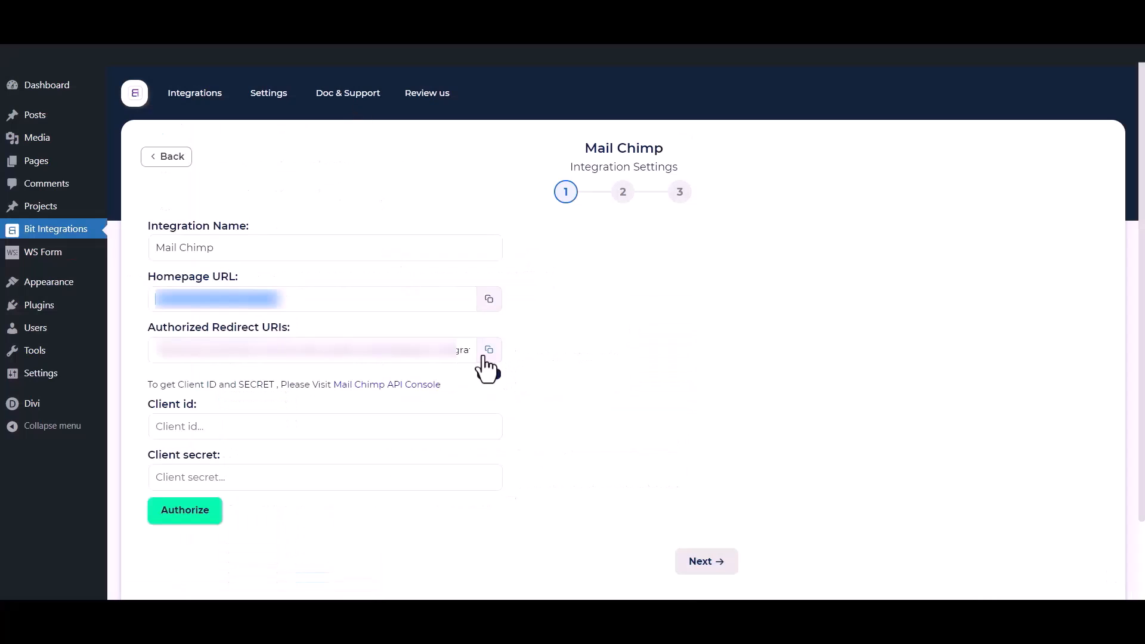
left_click(484, 358)
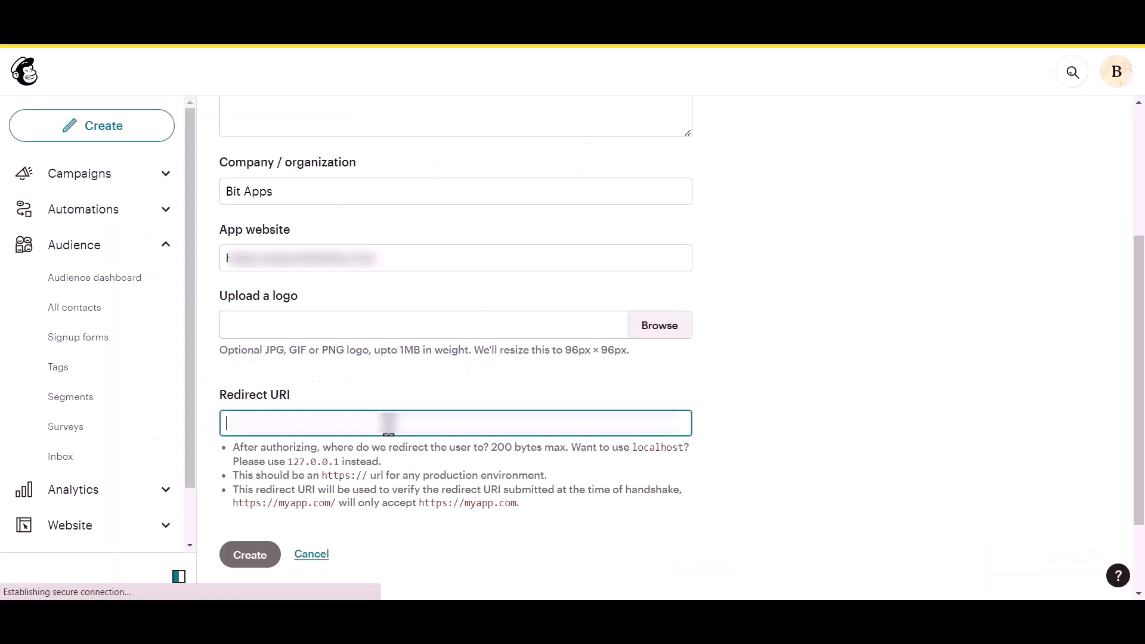
key("ctrl+v")
left_click(703, 376)
scroll(302, 465, "down", 1)
left_click(249, 454)
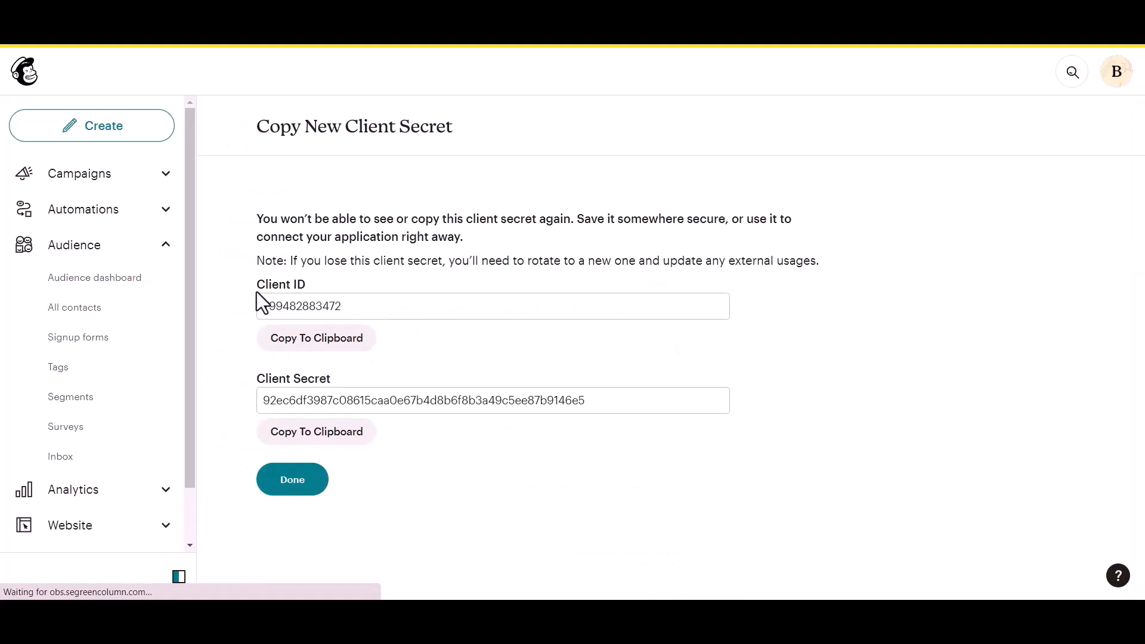
- Copy the Mailchimp client ID into Bit Integrations' Client id field
left_click_drag(257, 284, 306, 283)
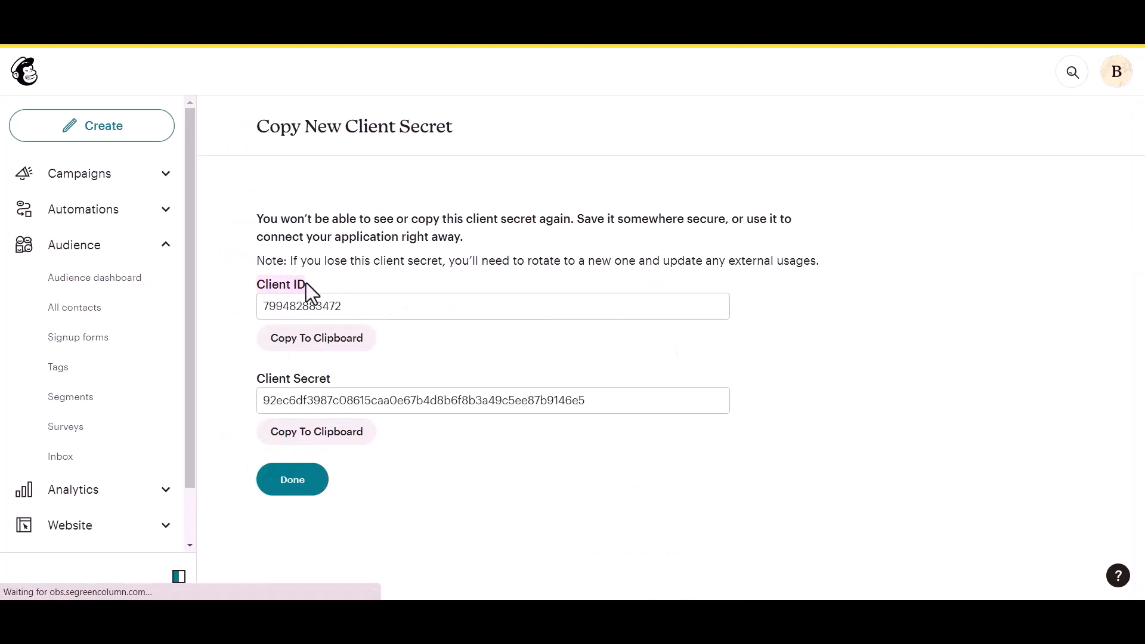
left_click(248, 375)
left_click(354, 366)
left_click(347, 351)
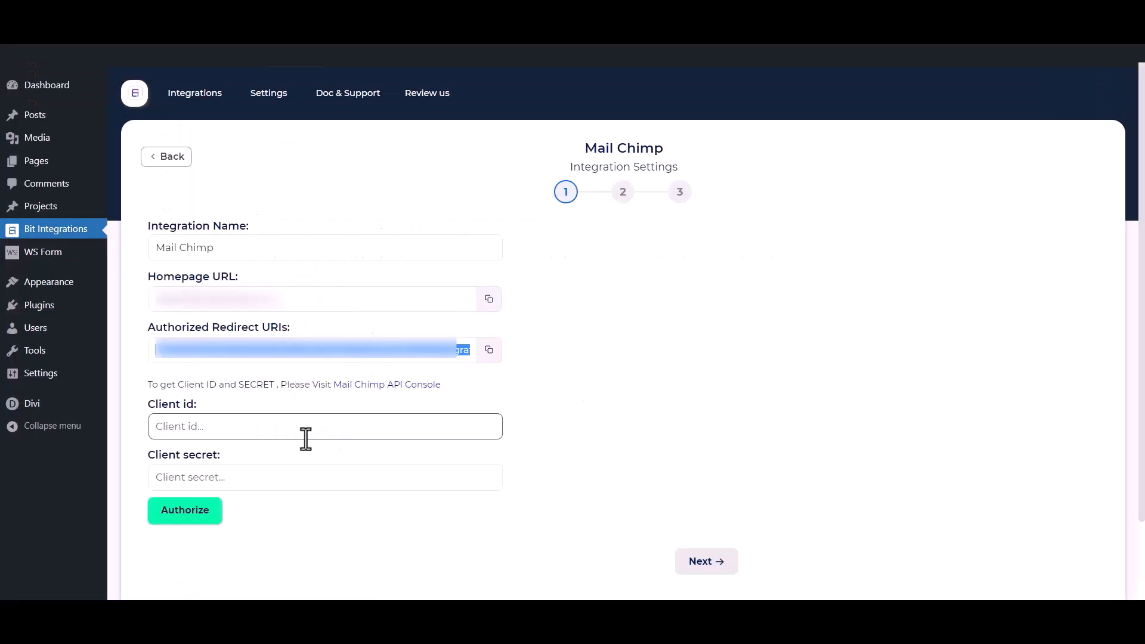
left_click(306, 439)
key("ctrl+v")
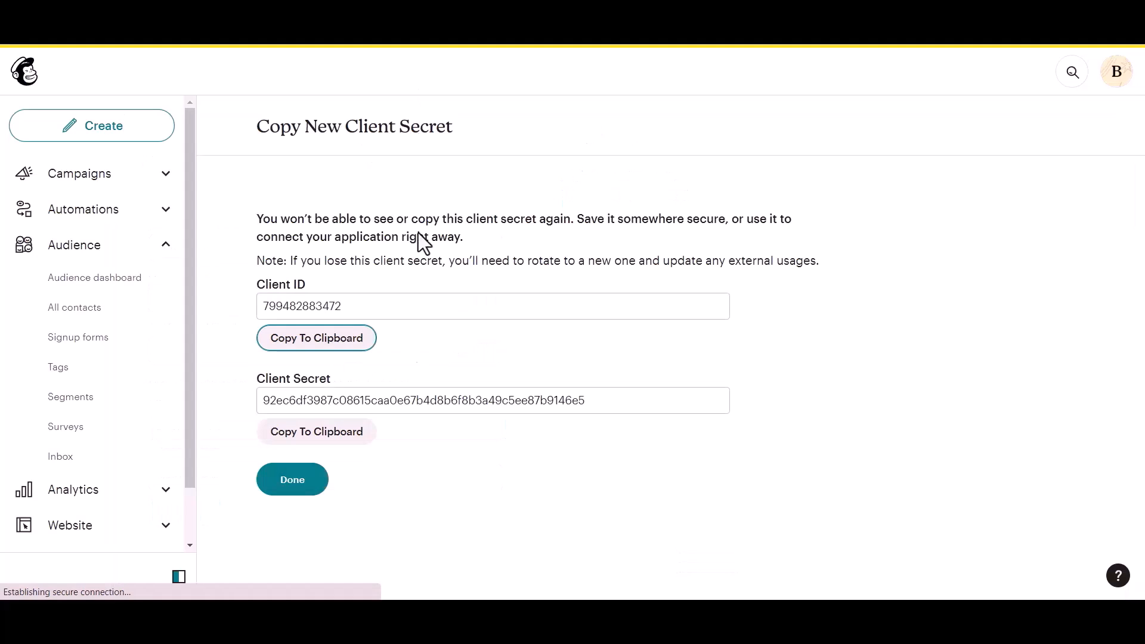
- Copy the client secret into the Client secret field
left_click(307, 440)
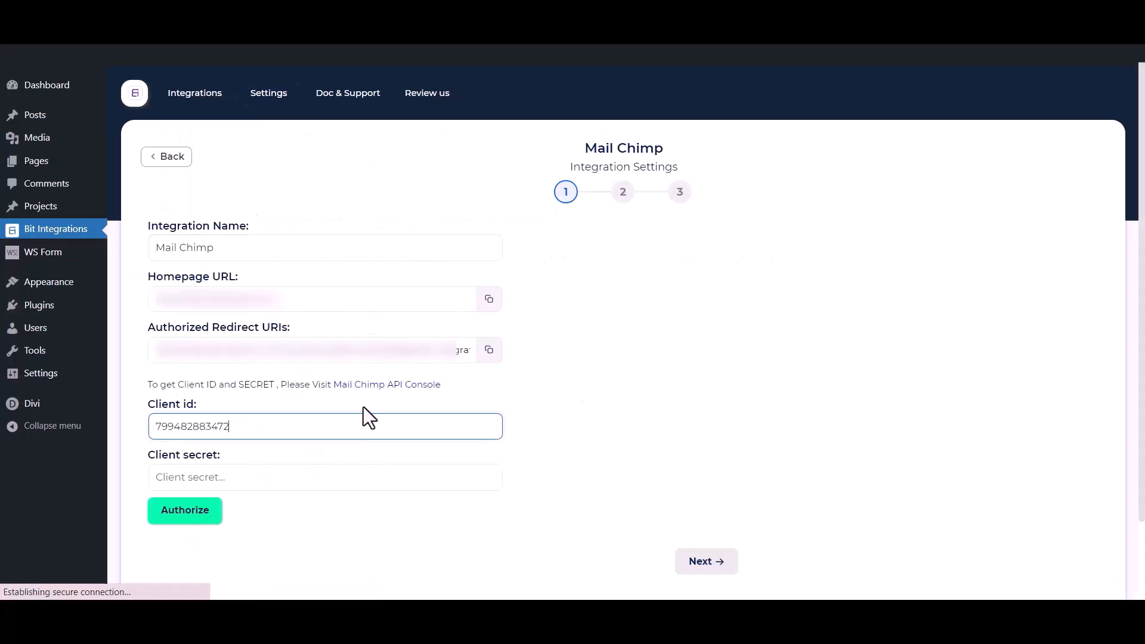
left_click(312, 477)
key("ctrl+v")
- Authorize the connection by logging into Mailchimp and allowing Bit Integrations access
left_click(327, 551)
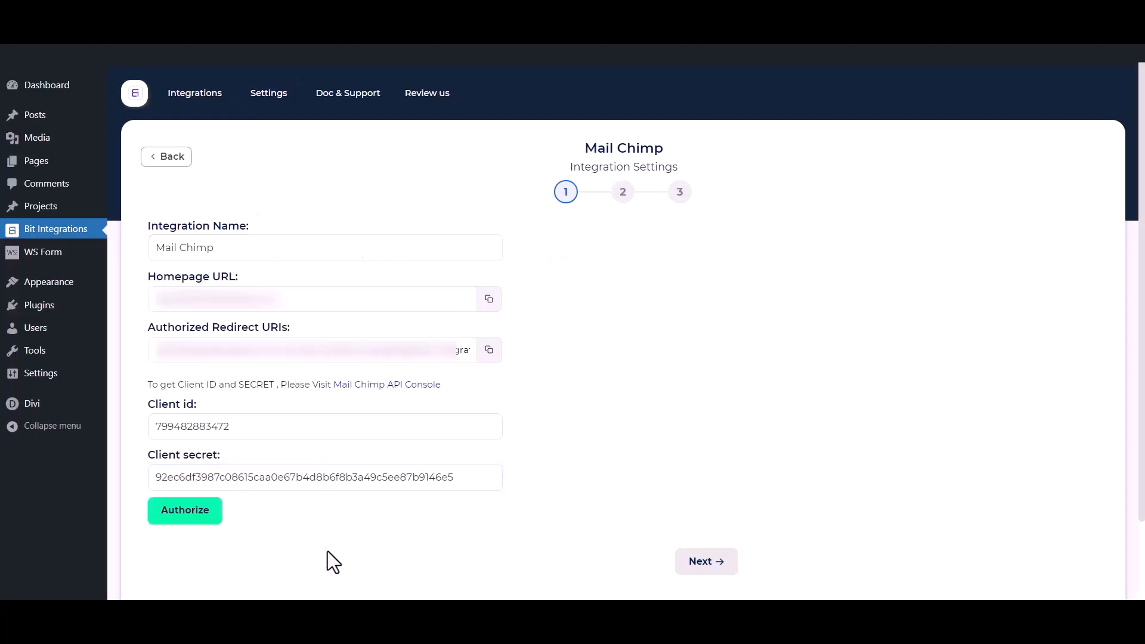
left_click(201, 524)
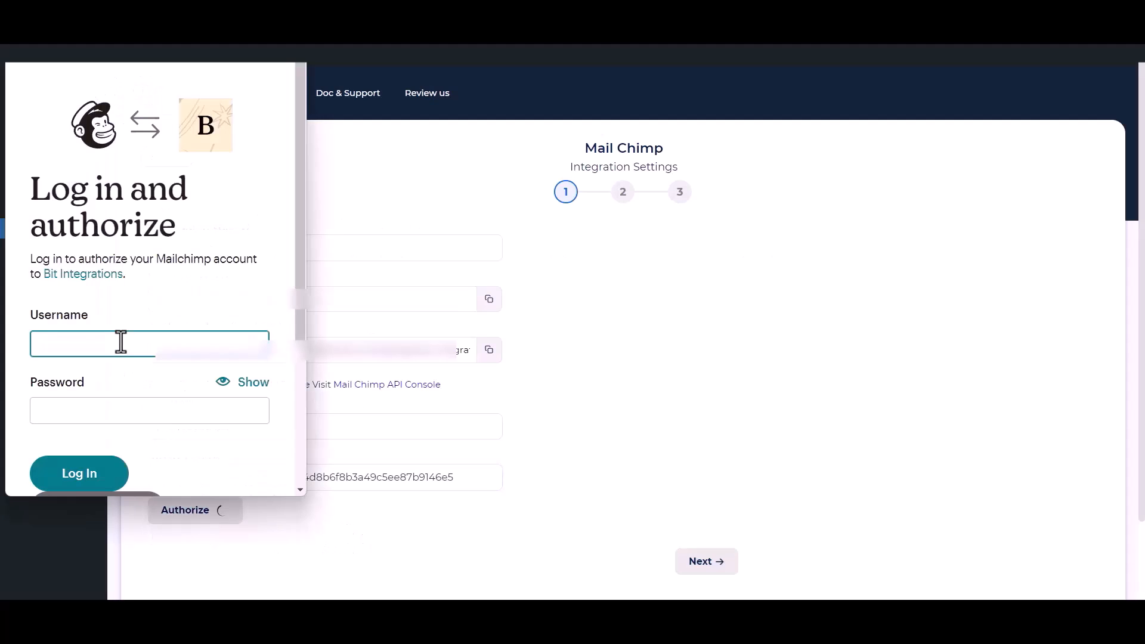
left_click(87, 480)
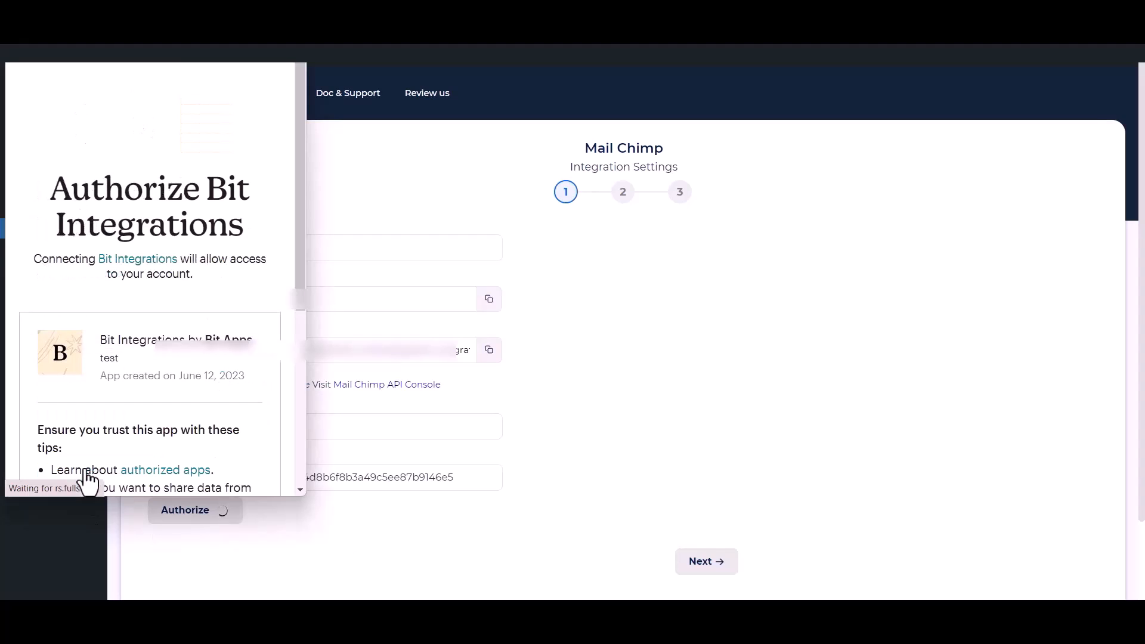
scroll(128, 374, "down", 5)
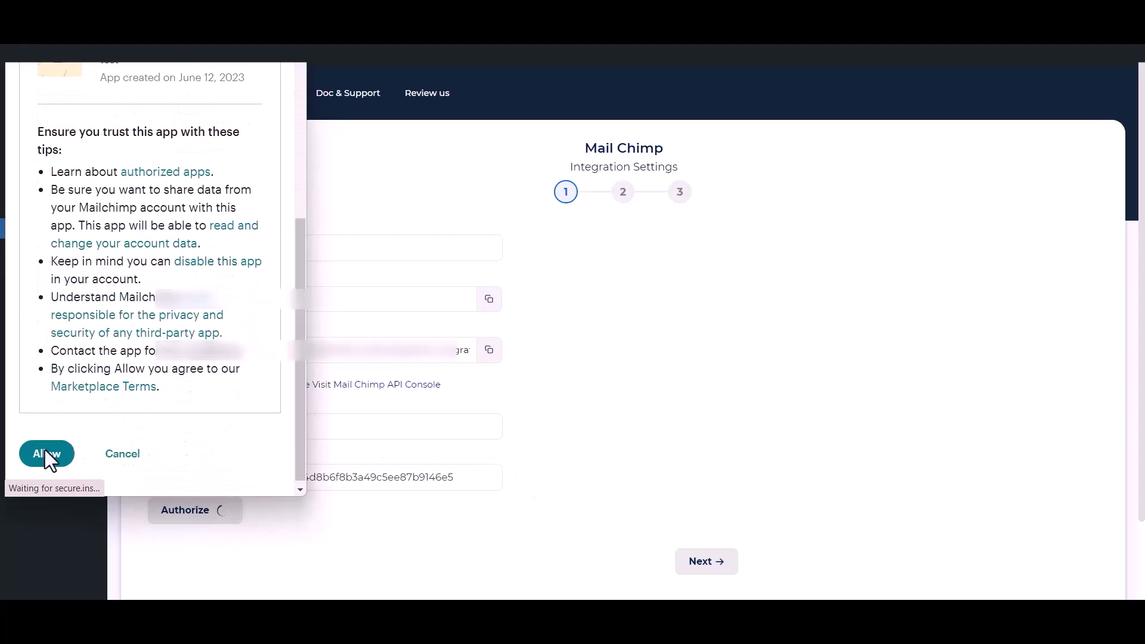
left_click(38, 456)
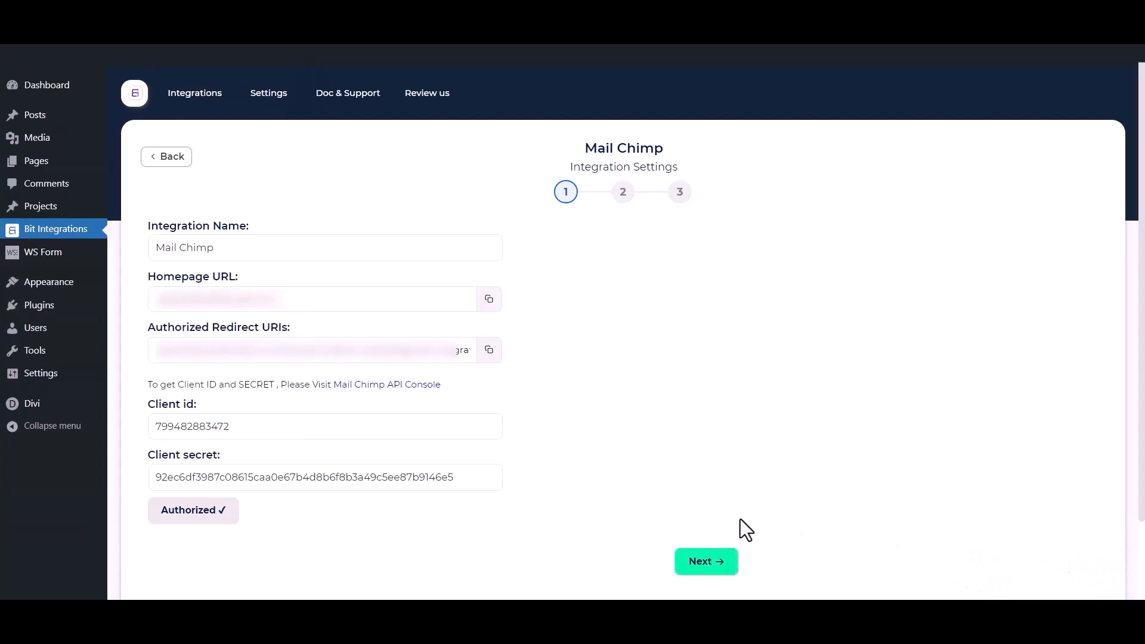
- Choose the Bit Integrations audience and add tags Tag - 1, Tag - 2 and Tag - 3
left_click(717, 565)
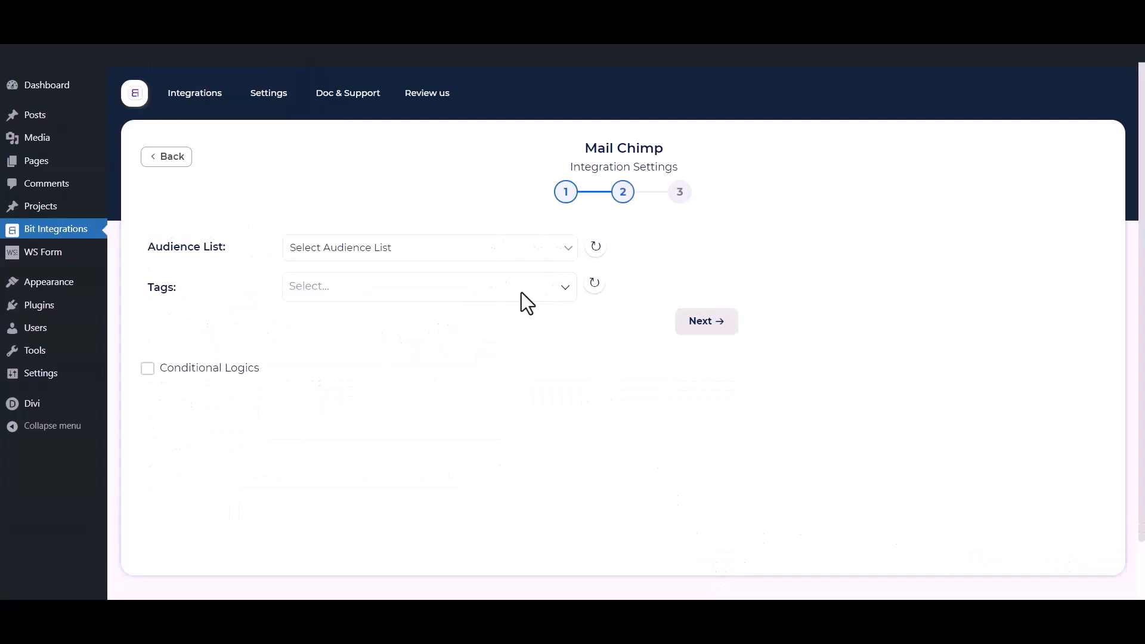
left_click(370, 249)
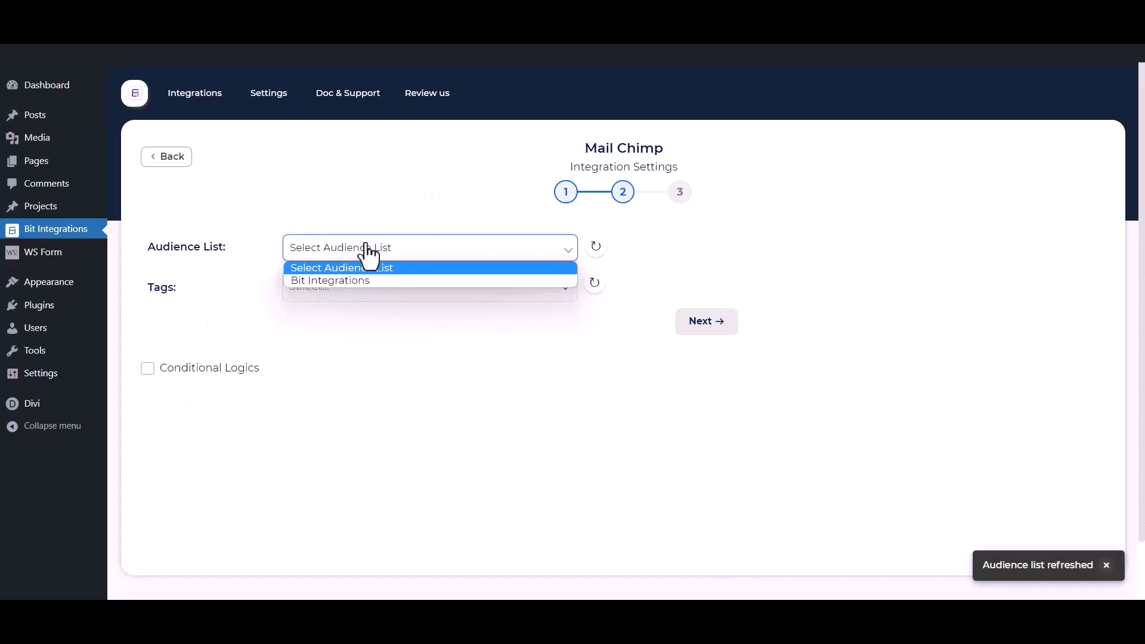
left_click(345, 283)
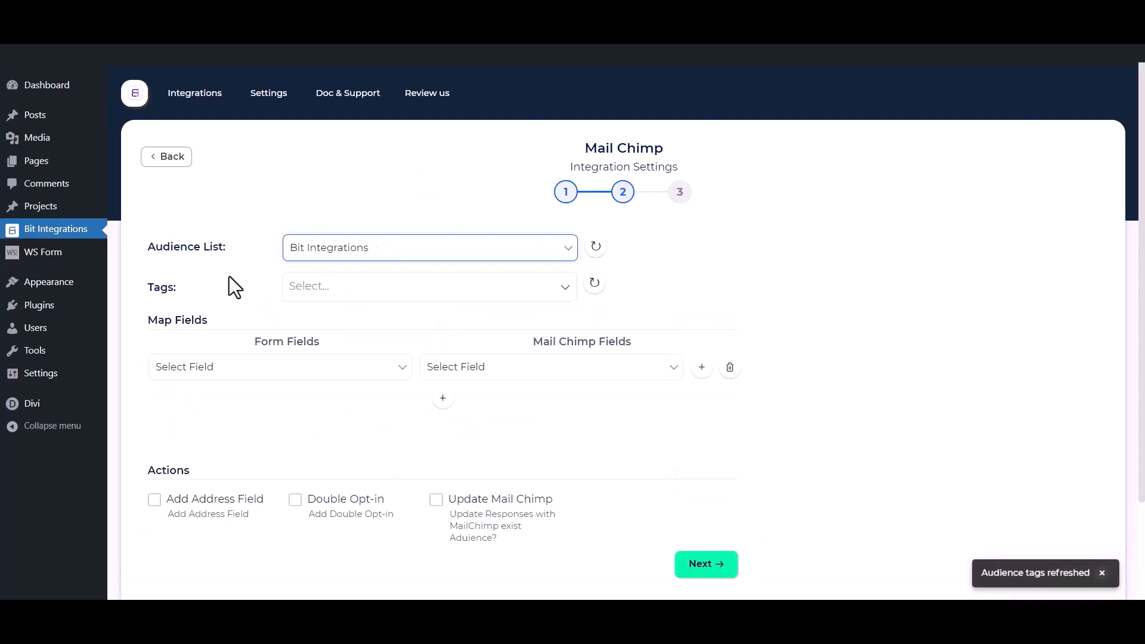
left_click(367, 286)
left_click(341, 322)
left_click(322, 346)
left_click(322, 371)
left_click(221, 279)
- Map the First Name form field to Mailchimp's First Name
scroll(223, 284, "down", 1)
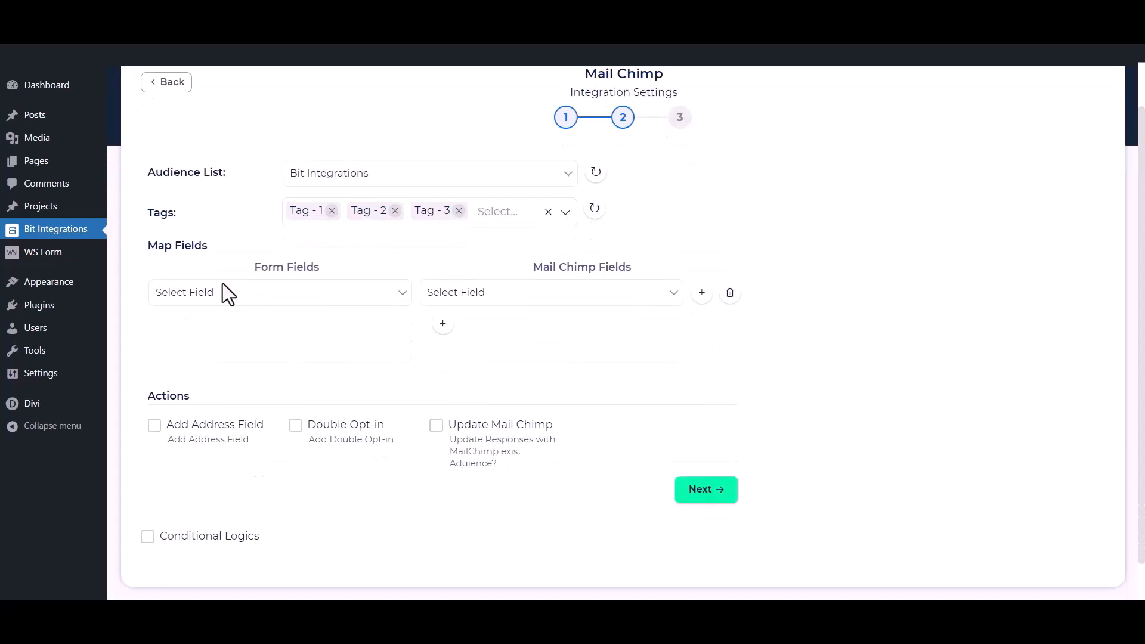
left_click(254, 301)
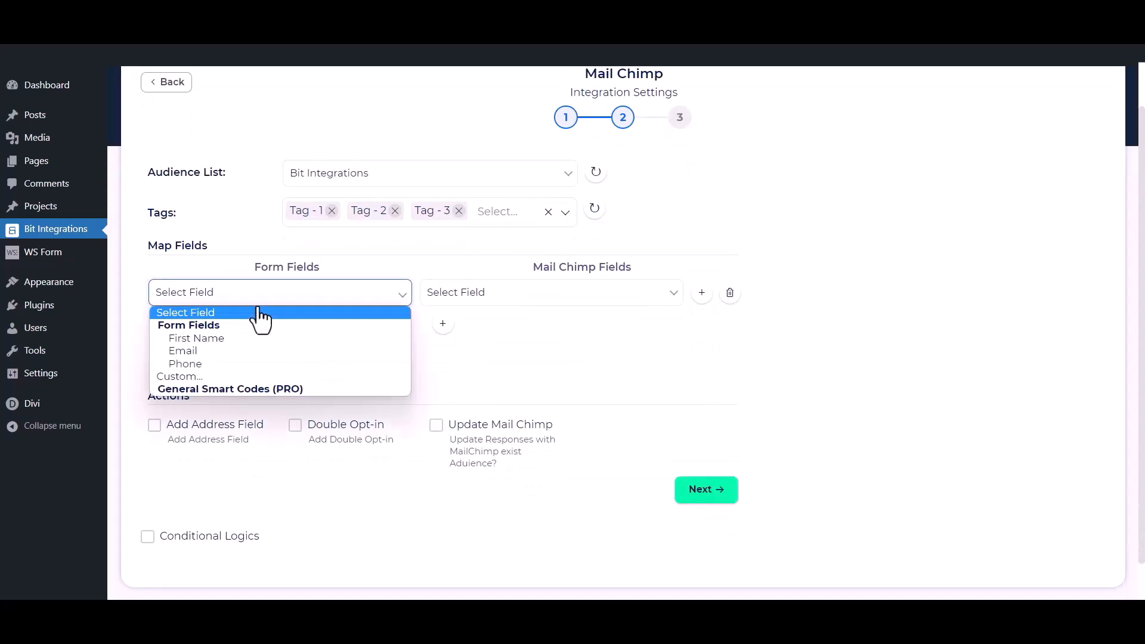
left_click(223, 341)
left_click(524, 296)
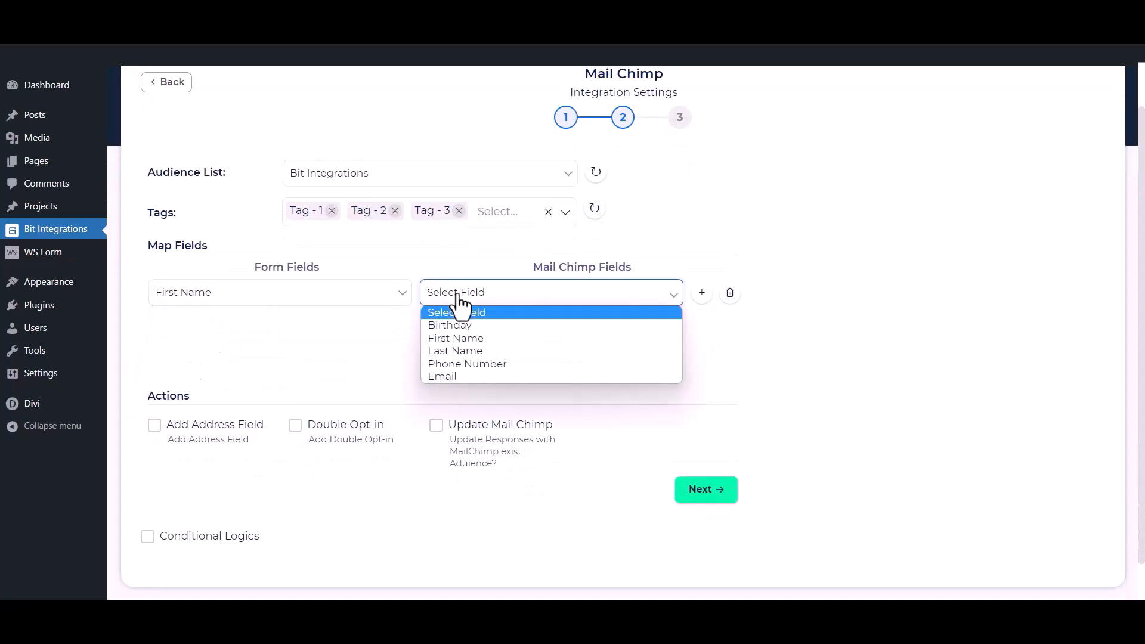
left_click(470, 343)
- Add mappings for Email to Email and Phone to Phone Number
left_click(442, 325)
left_click(346, 326)
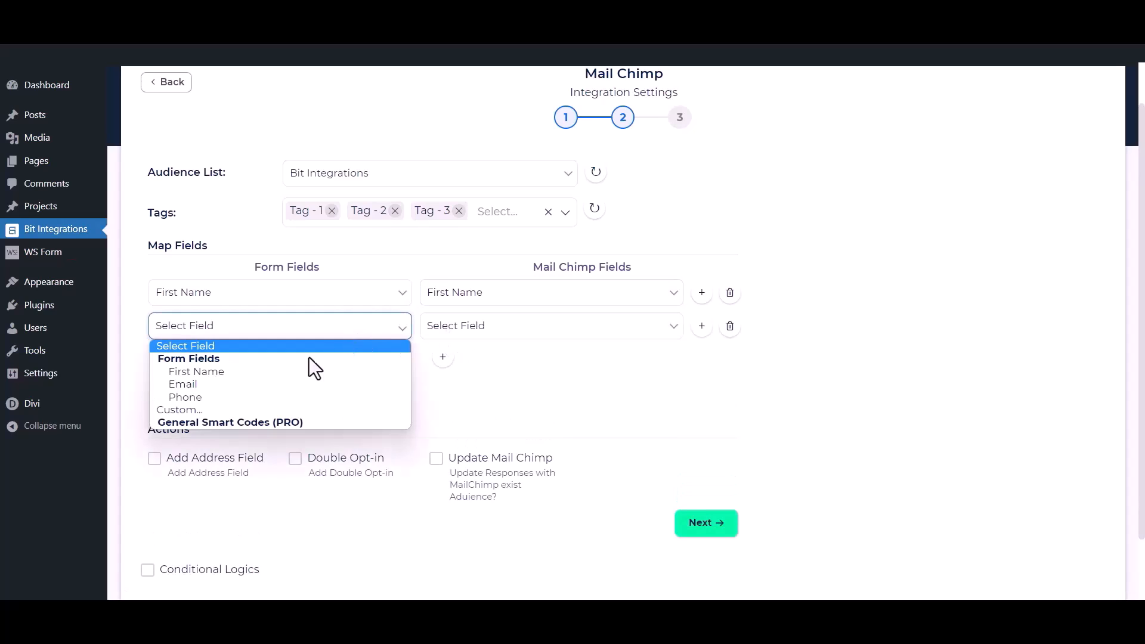
left_click(260, 388)
left_click(512, 346)
left_click(525, 409)
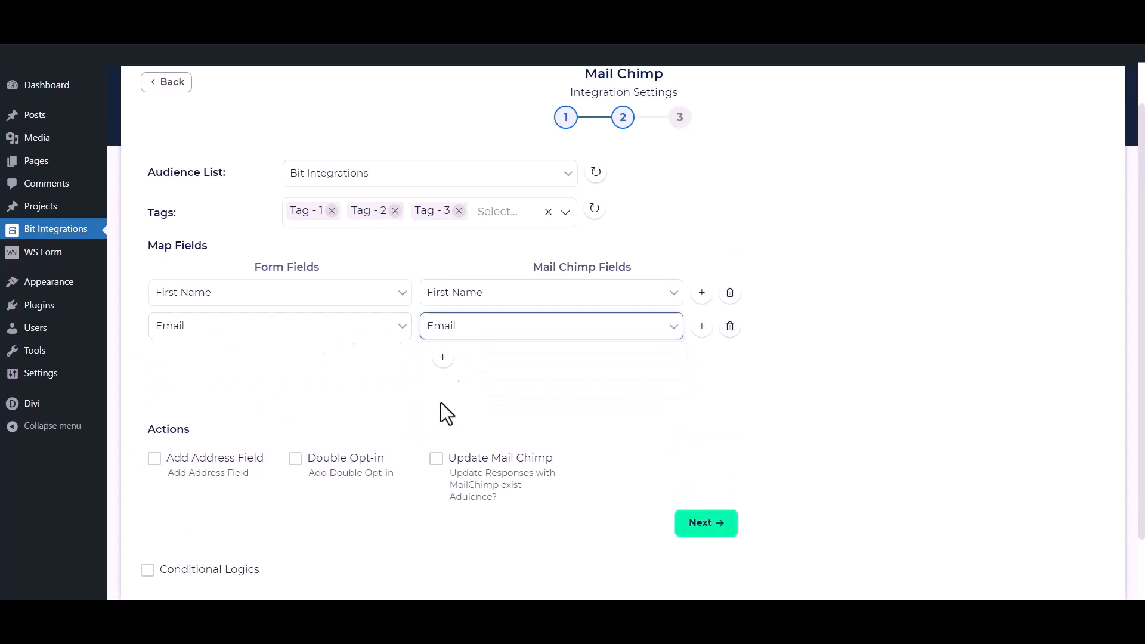
left_click(442, 357)
left_click(396, 360)
left_click(281, 430)
left_click(531, 363)
left_click(439, 430)
left_click(371, 415)
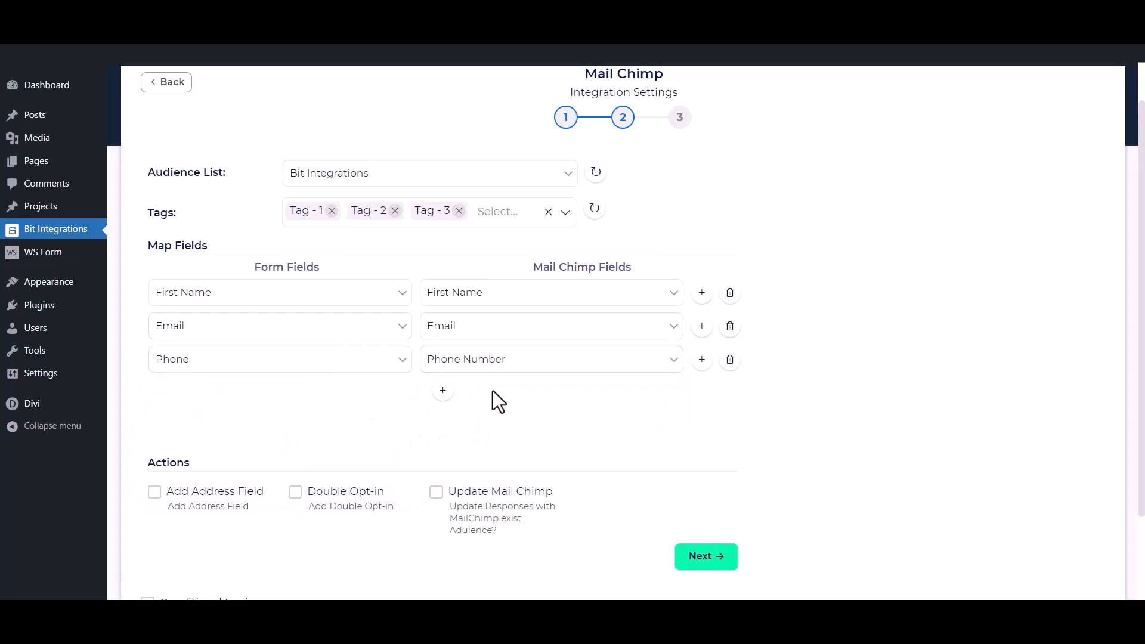
scroll(493, 392, "down", 2)
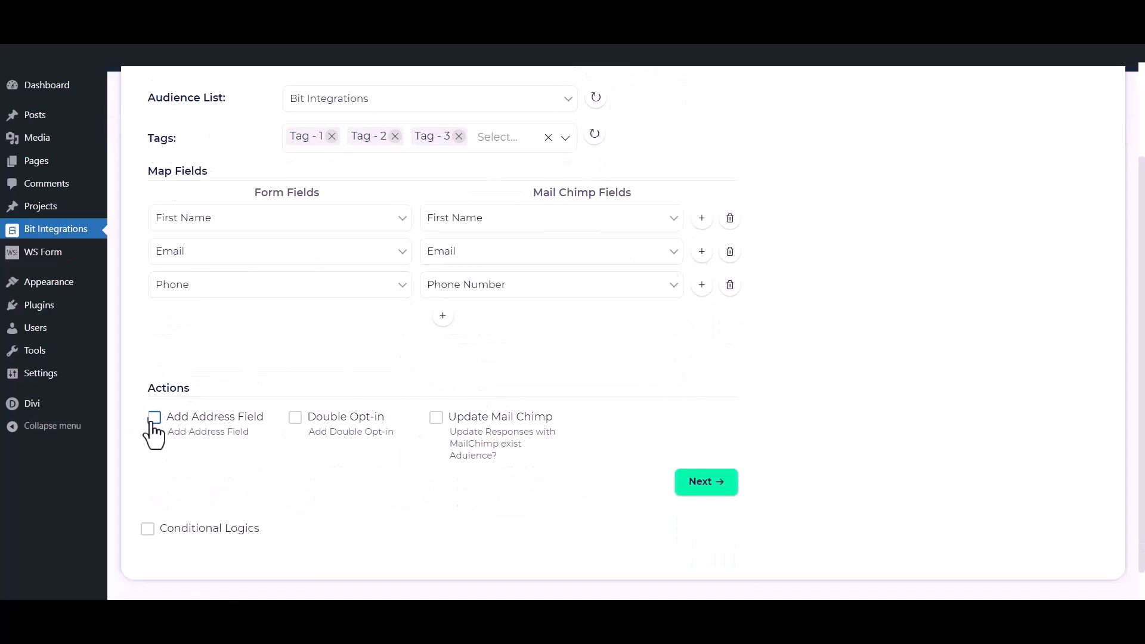
- Toggle address field mapping on and off, and enable double opt-in
left_click(153, 417)
scroll(152, 423, "down", 3)
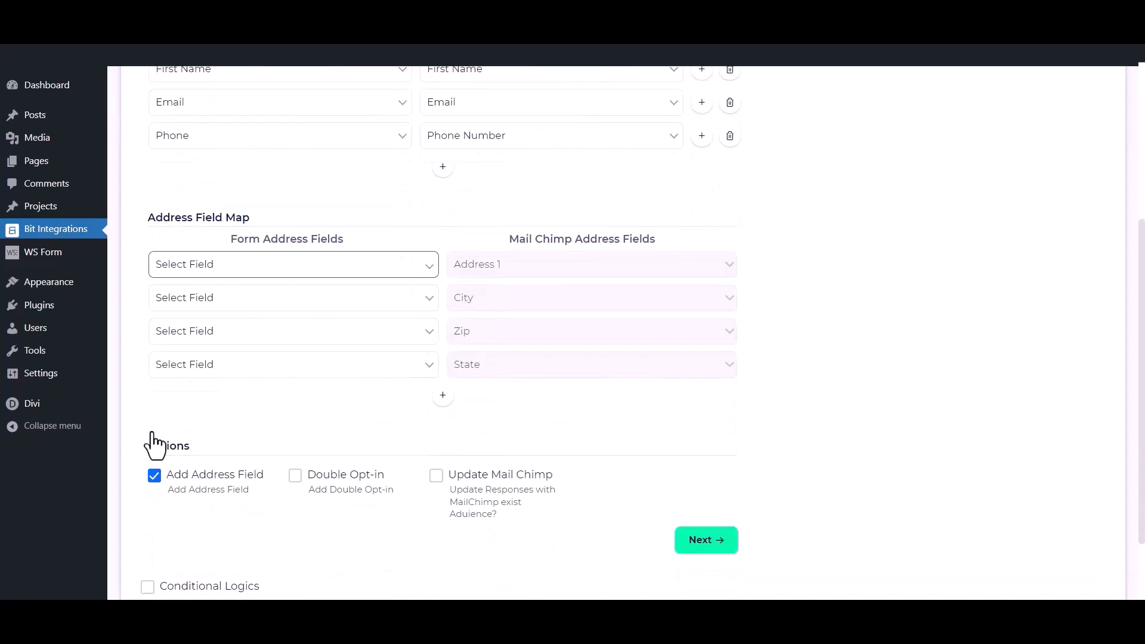
left_click(153, 473)
left_click(295, 382)
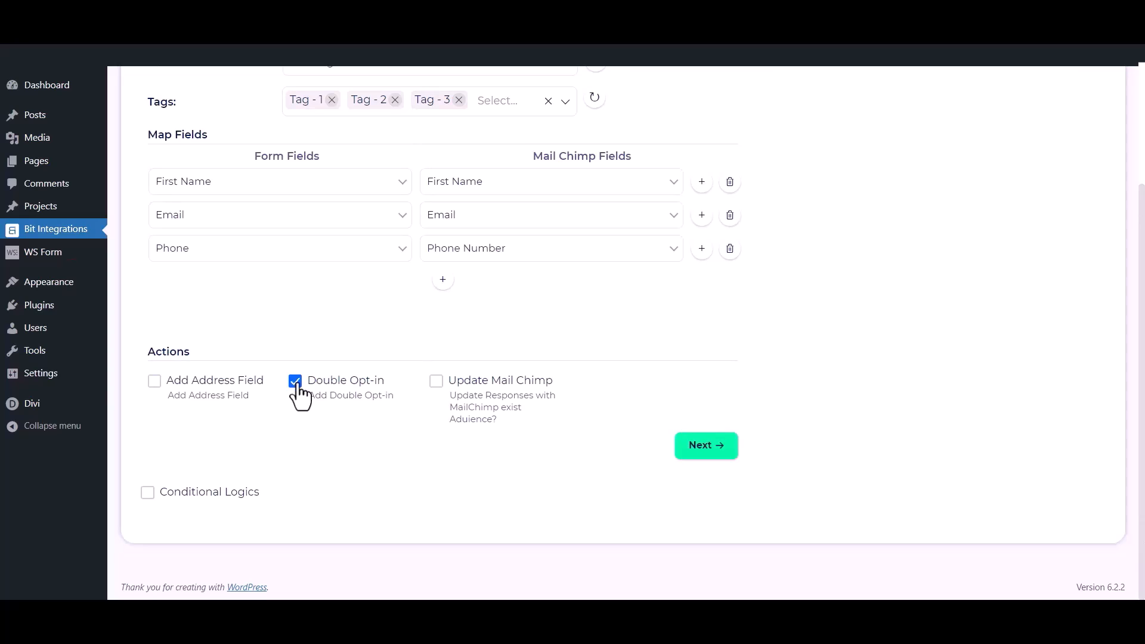
- Leave updating existing contacts and conditional logic off, then finish and save the integration
left_click(436, 383)
left_click(436, 385)
left_click(148, 493)
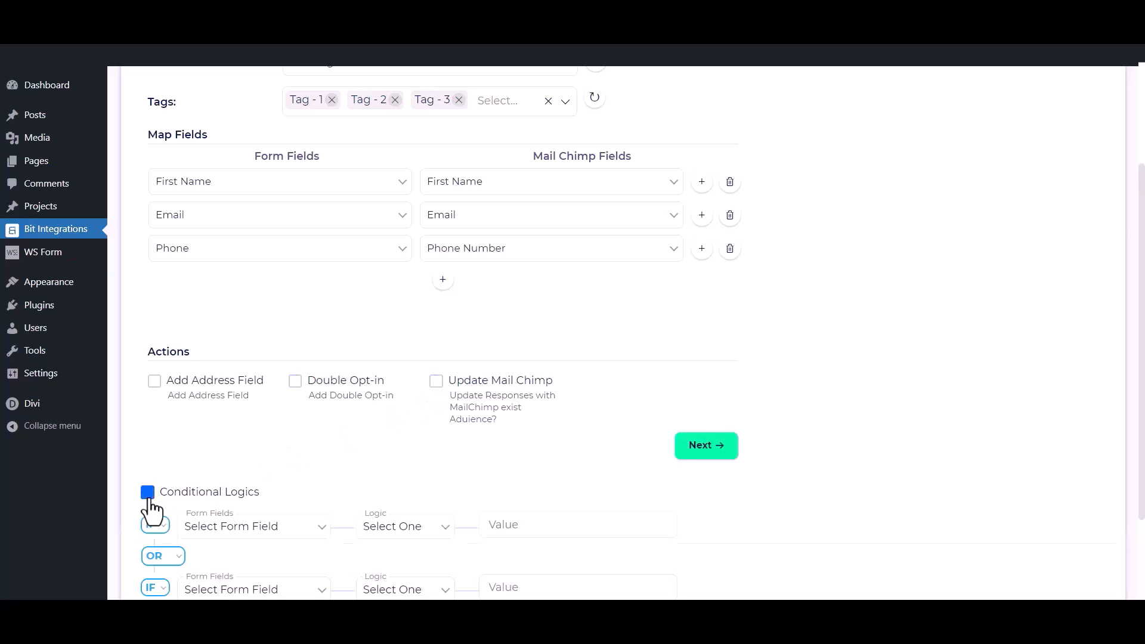
scroll(151, 510, "down", 1)
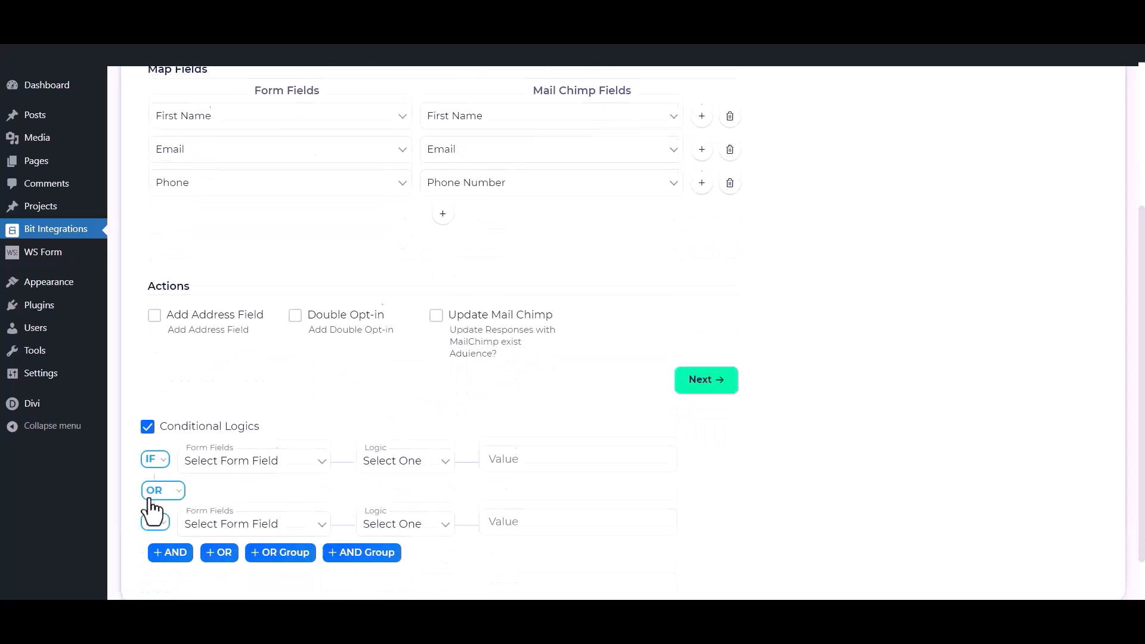
left_click(147, 419)
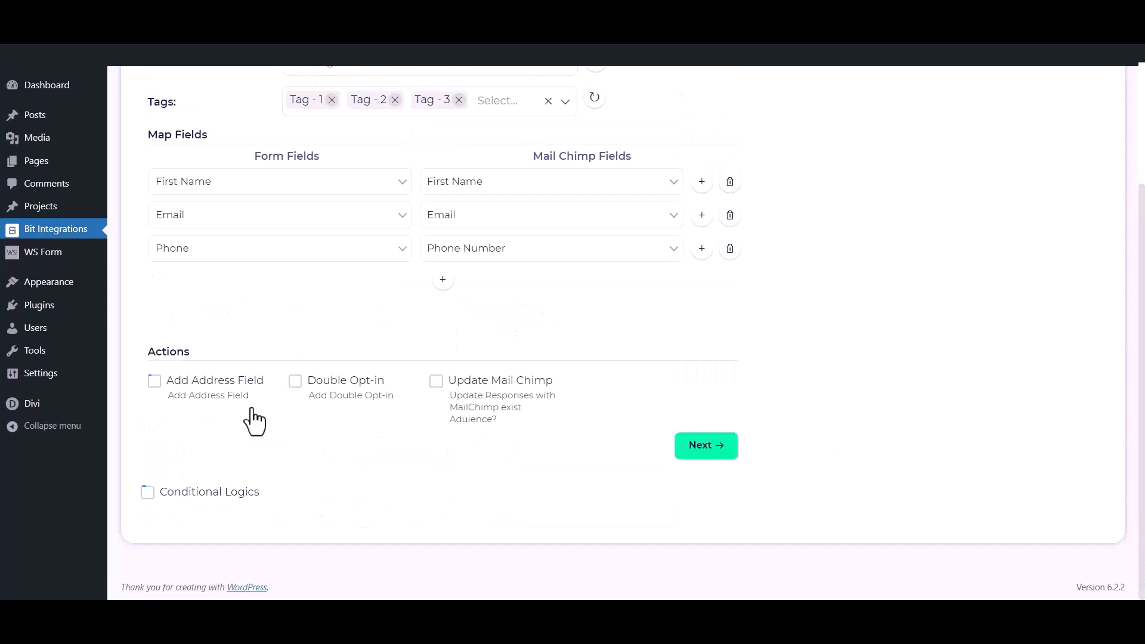
left_click(720, 449)
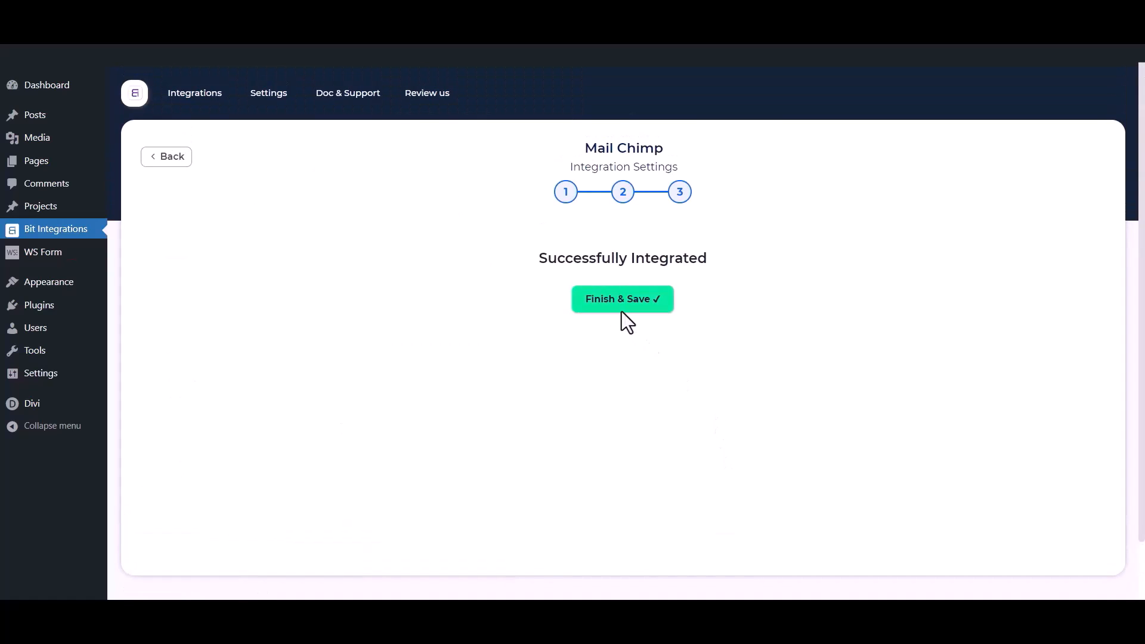
left_click(618, 309)
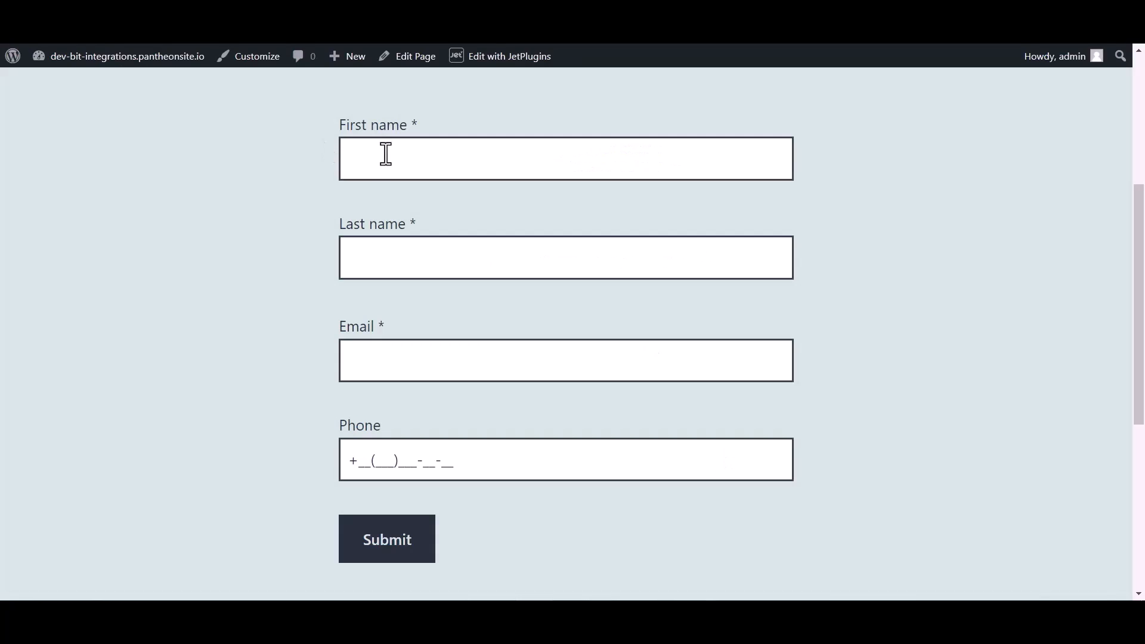
- Fill the test form with first name 'Bit', last name 'Integrations', an e-mail address and a phone number, then submit it
left_click(396, 153)
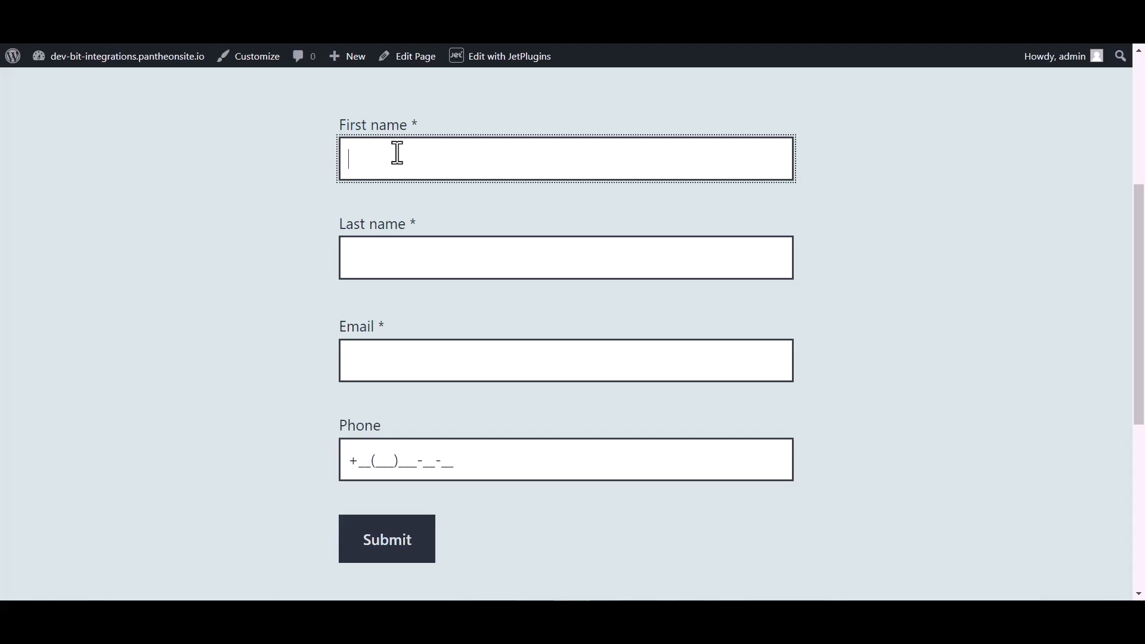
type("Bit")
left_click(386, 258)
type("Integ")
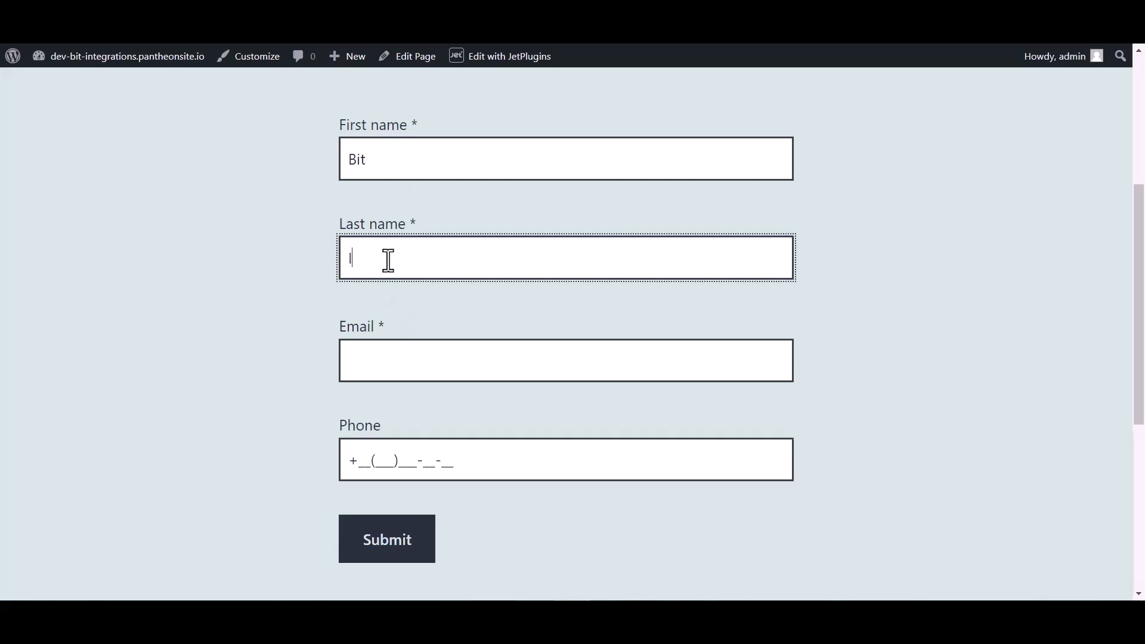
type("rations")
left_click(376, 370)
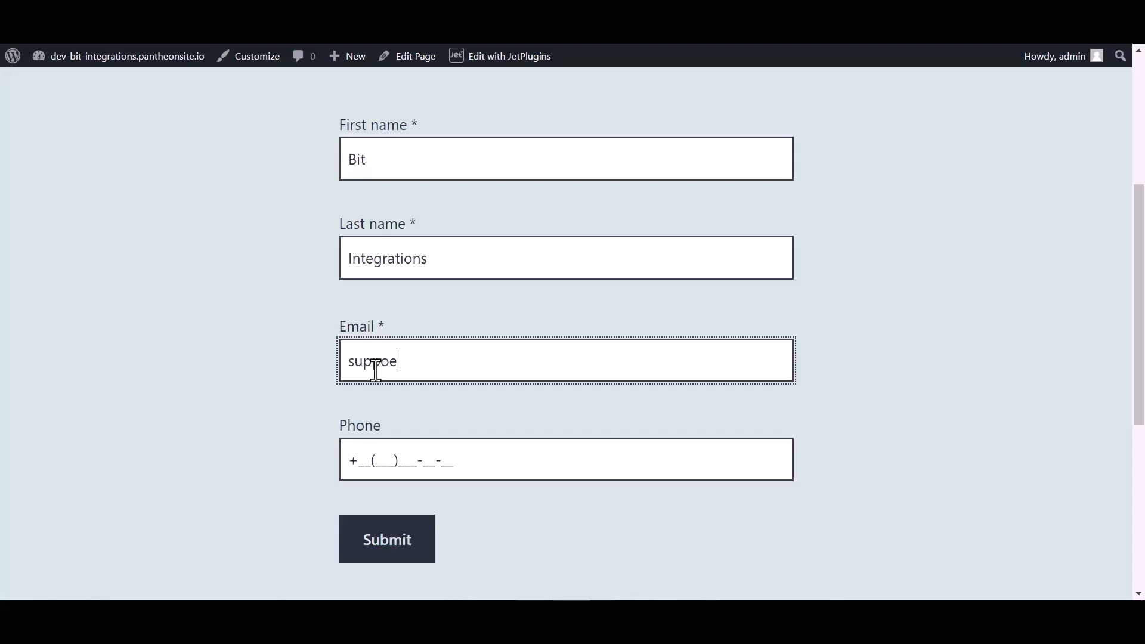
left_click(388, 453)
type("44(455)5")
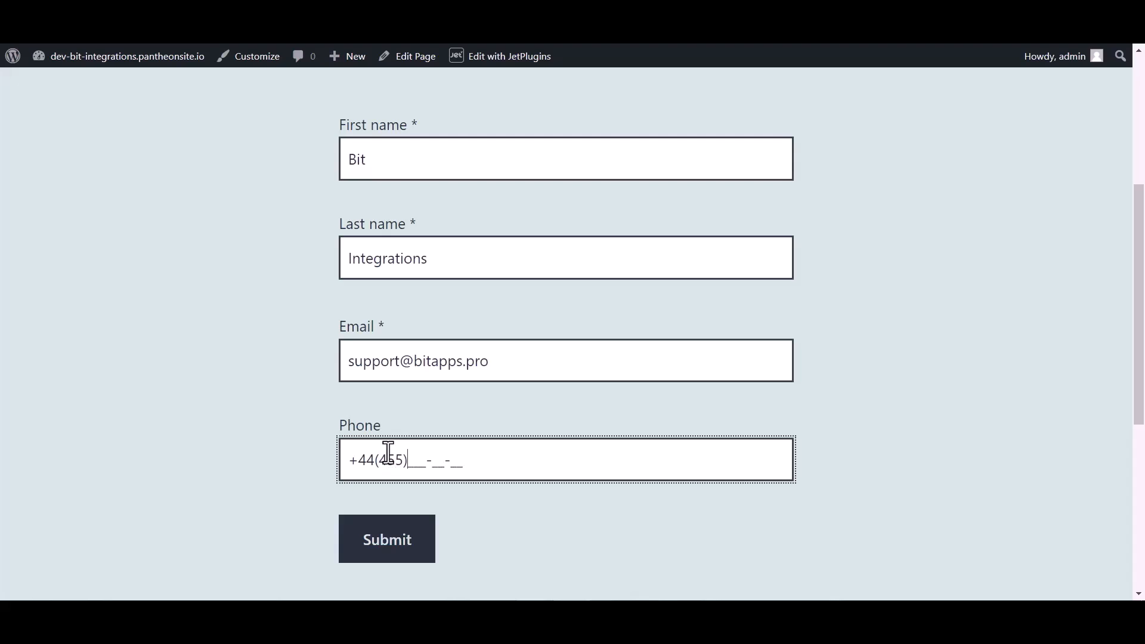
type("66-6")
left_click(388, 544)
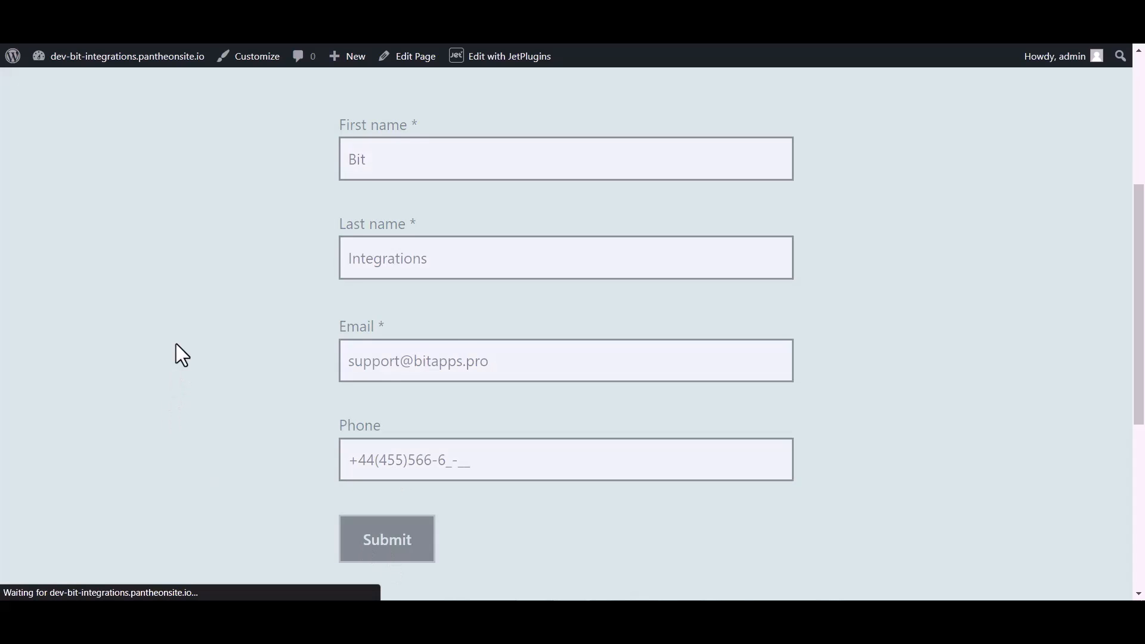